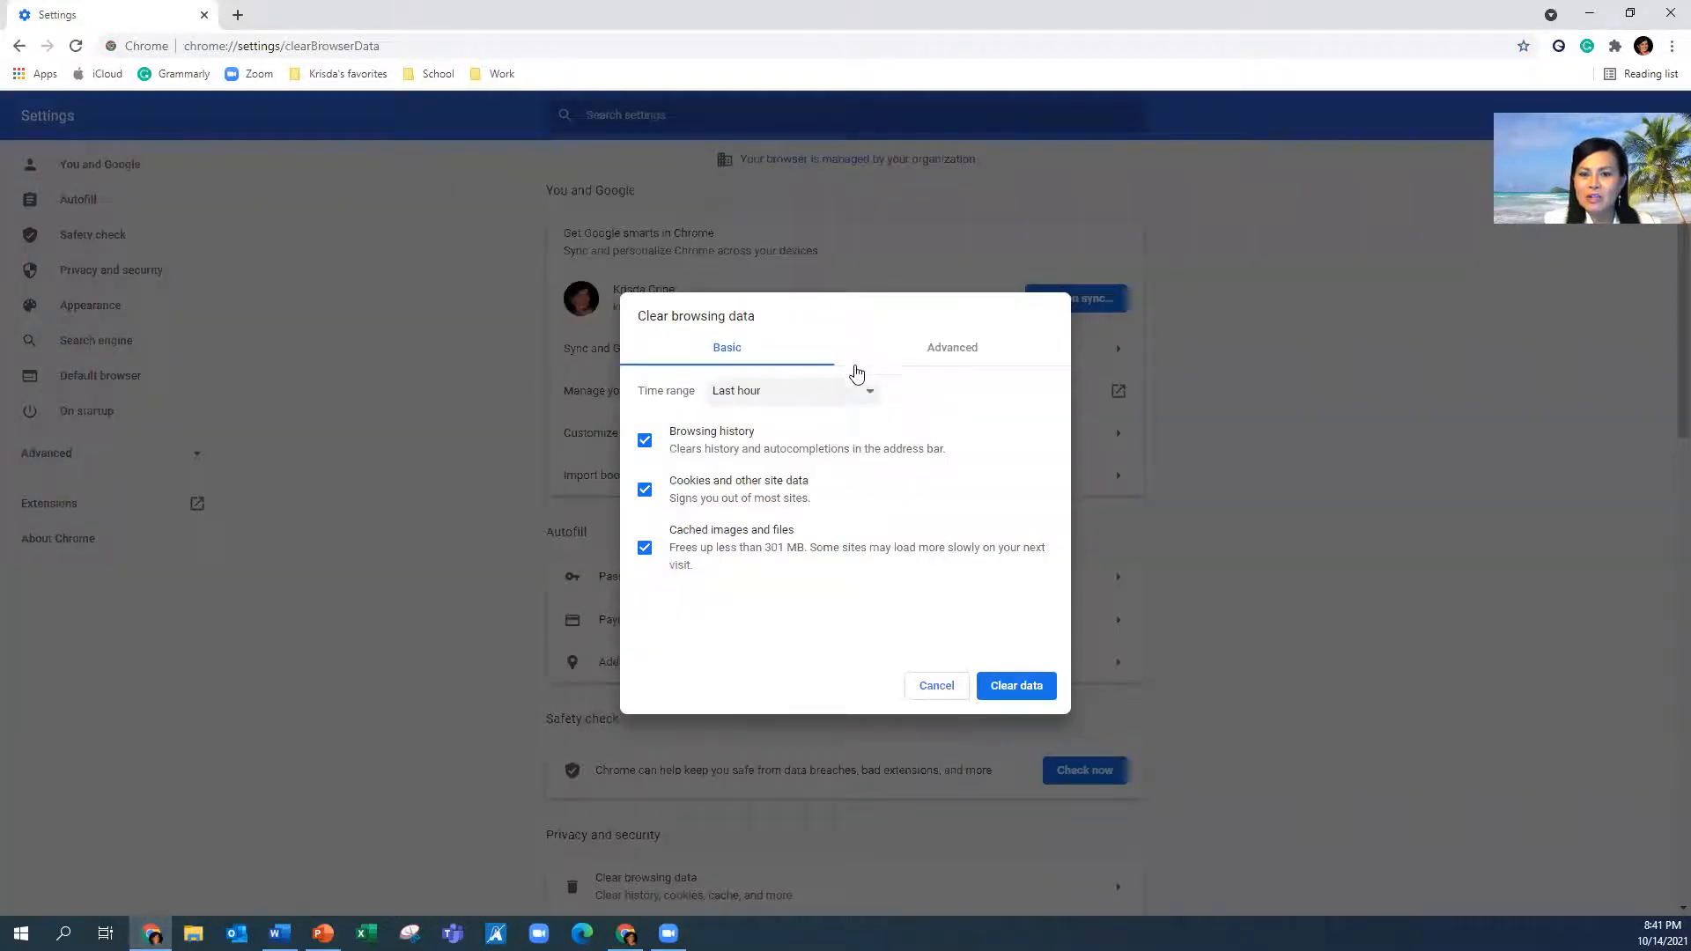
Clear the last hour's browsing data and open the FSS to Schedule FPE bookmark in a new tab
{"action": "left_click", "coordinate": [1014, 686]}
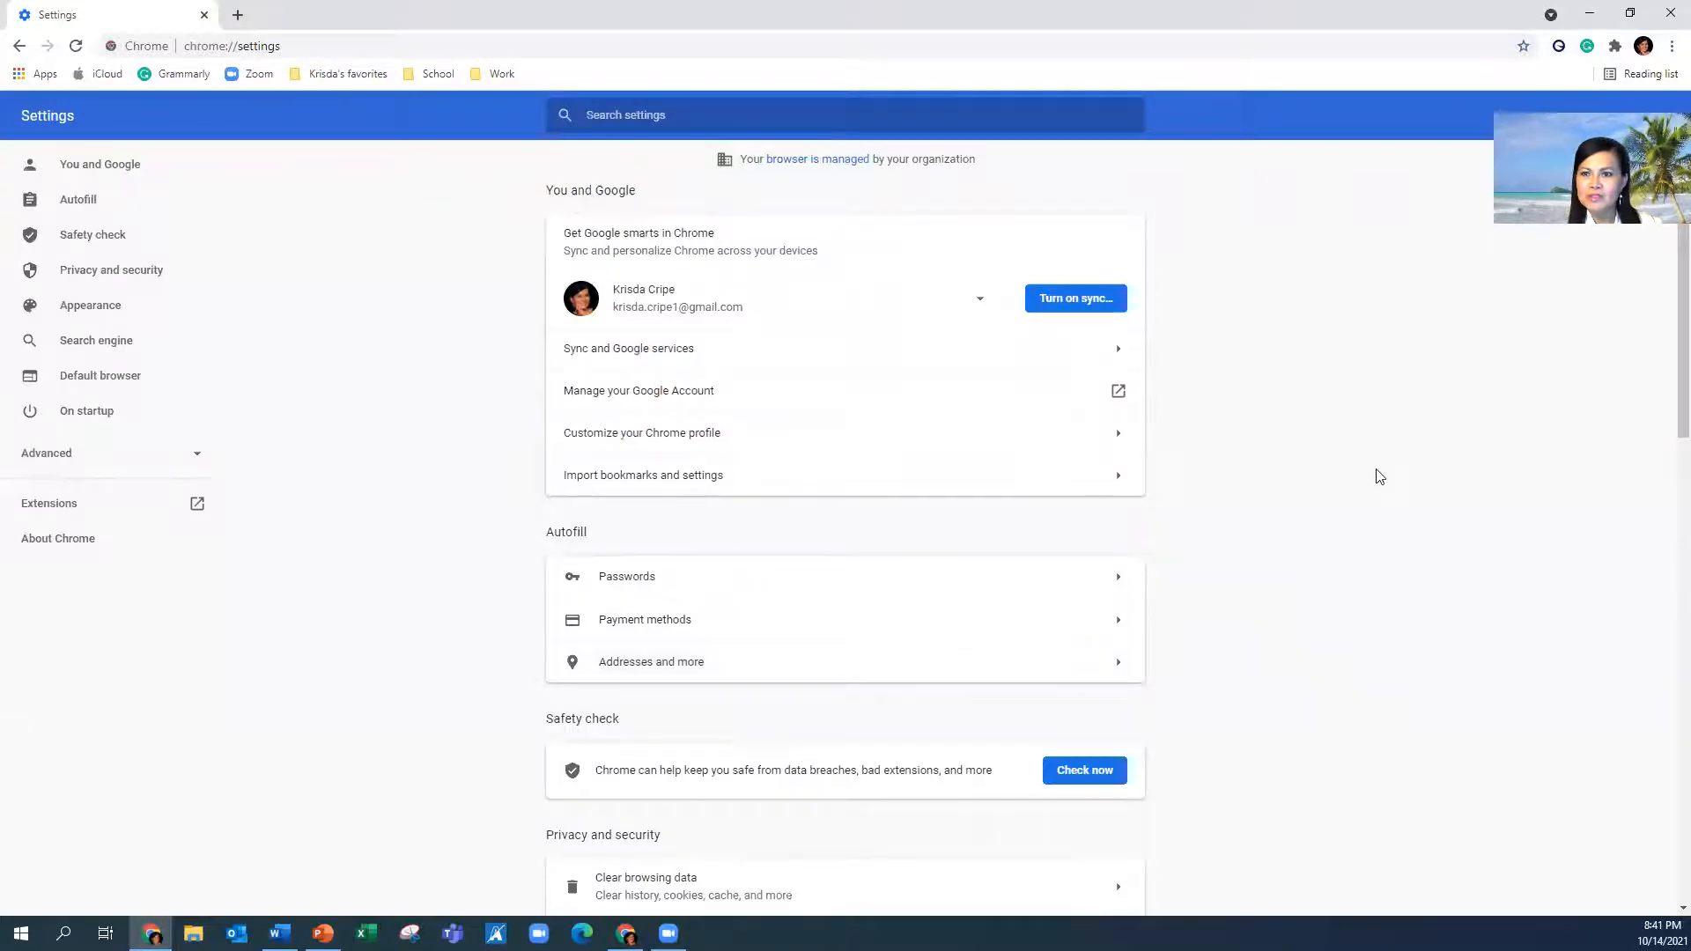
{"action": "left_click", "coordinate": [237, 16]}
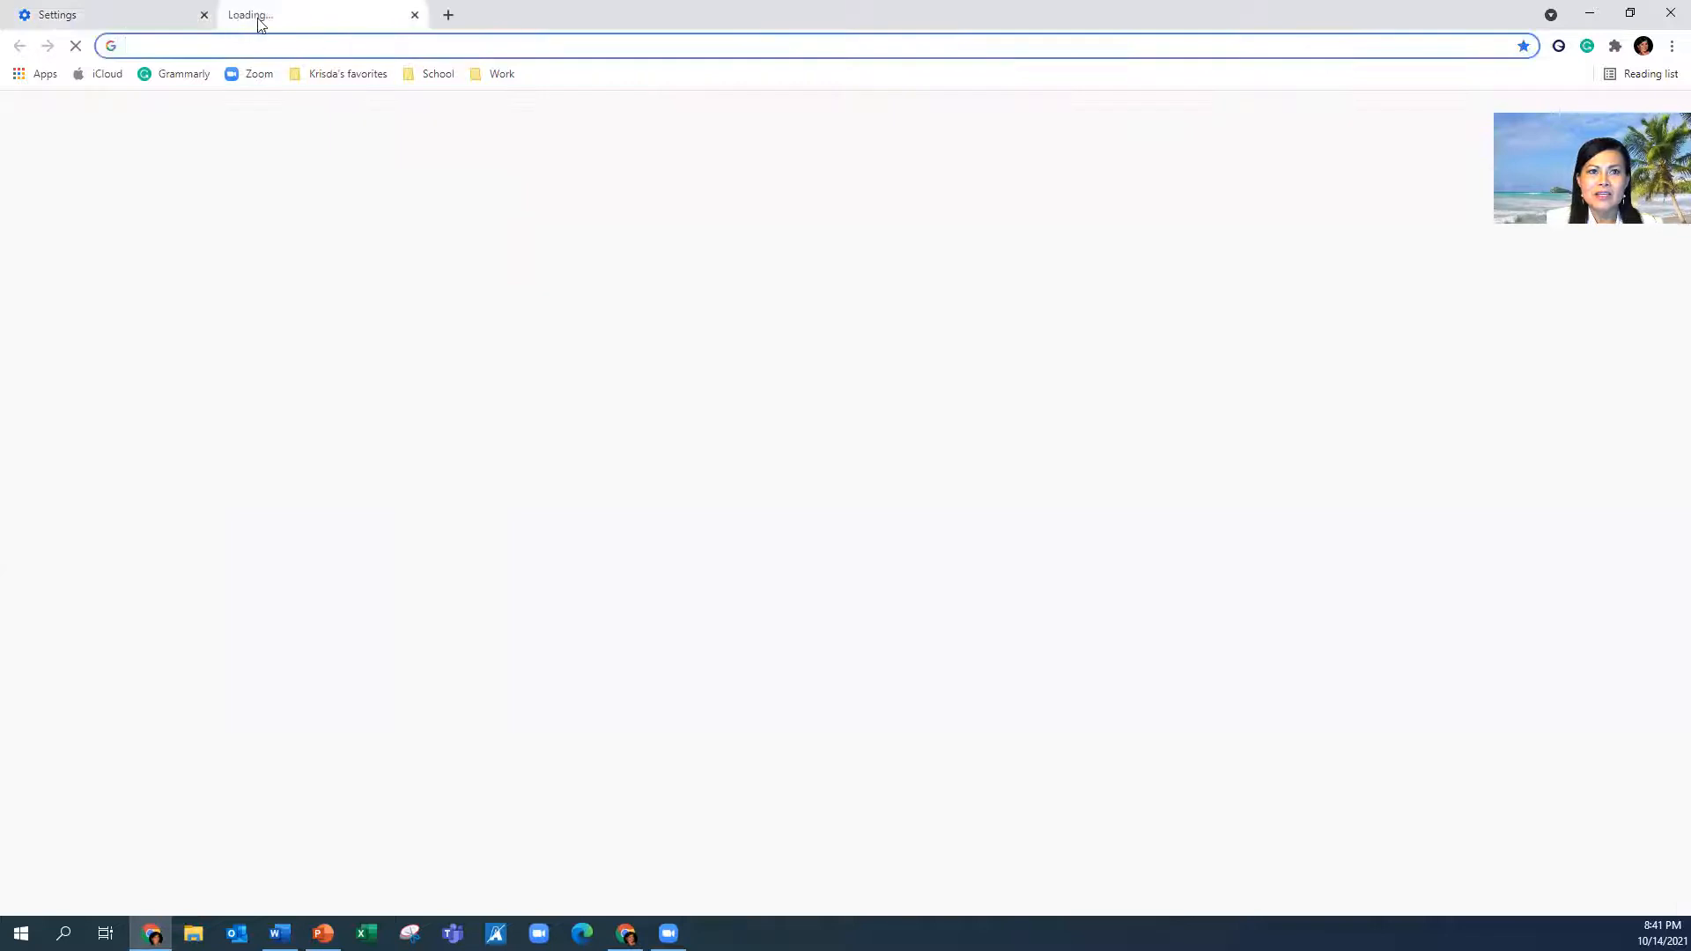
{"action": "left_click", "coordinate": [426, 79]}
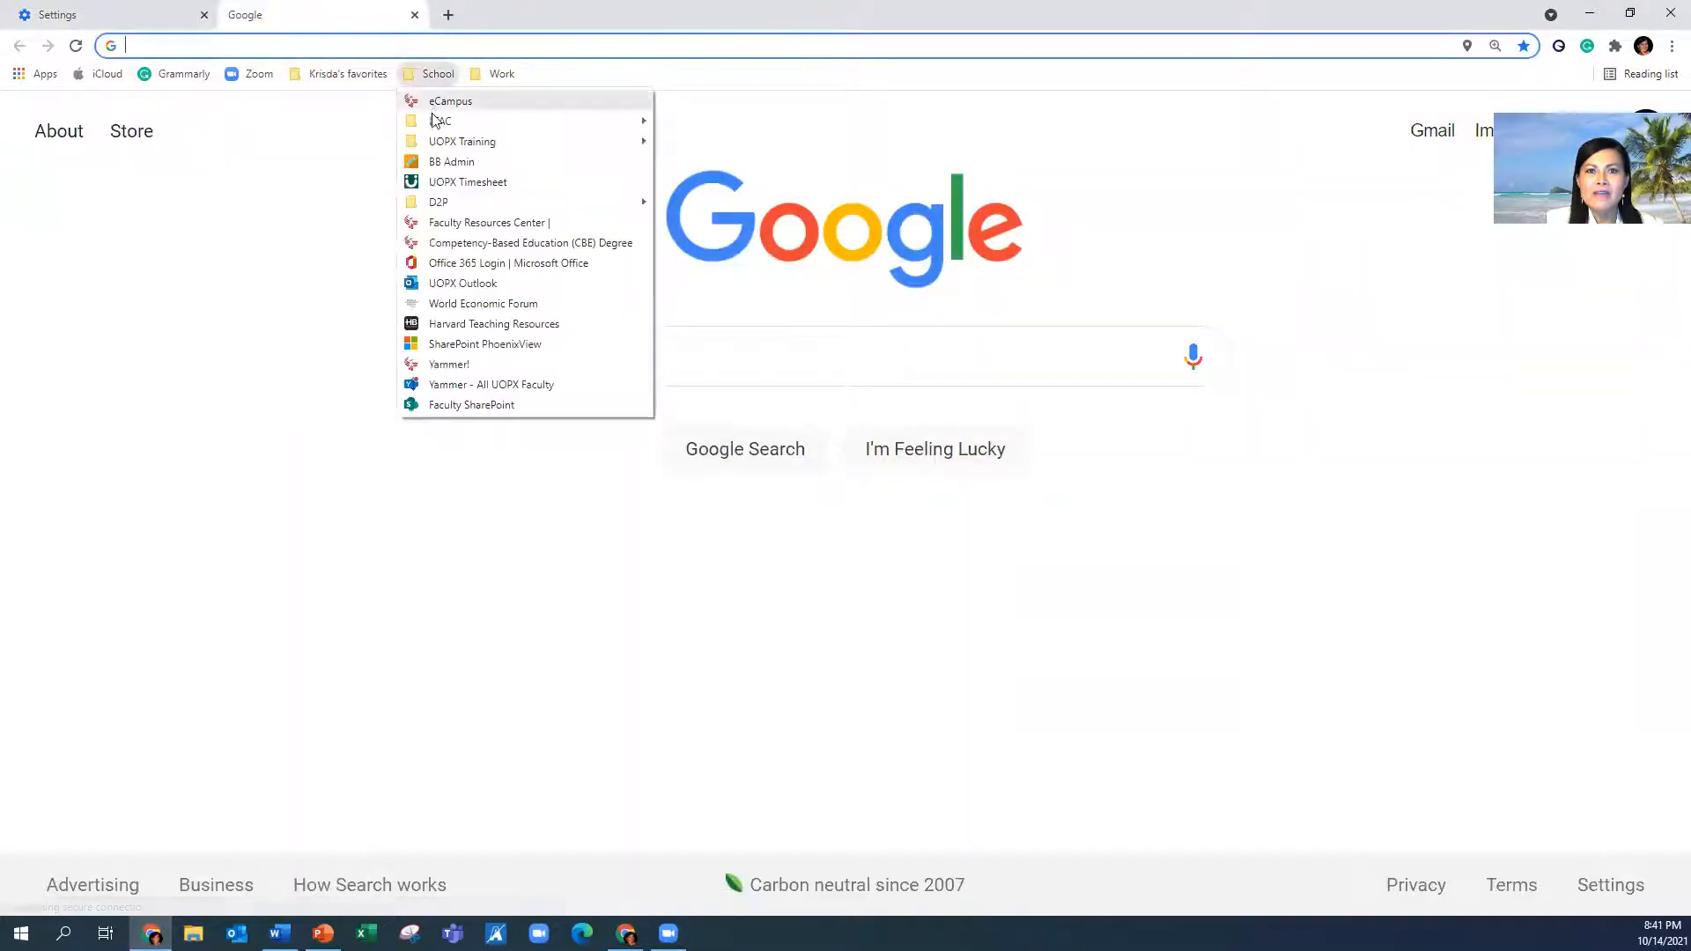
{"action": "mouse_move", "coordinate": [434, 132]}
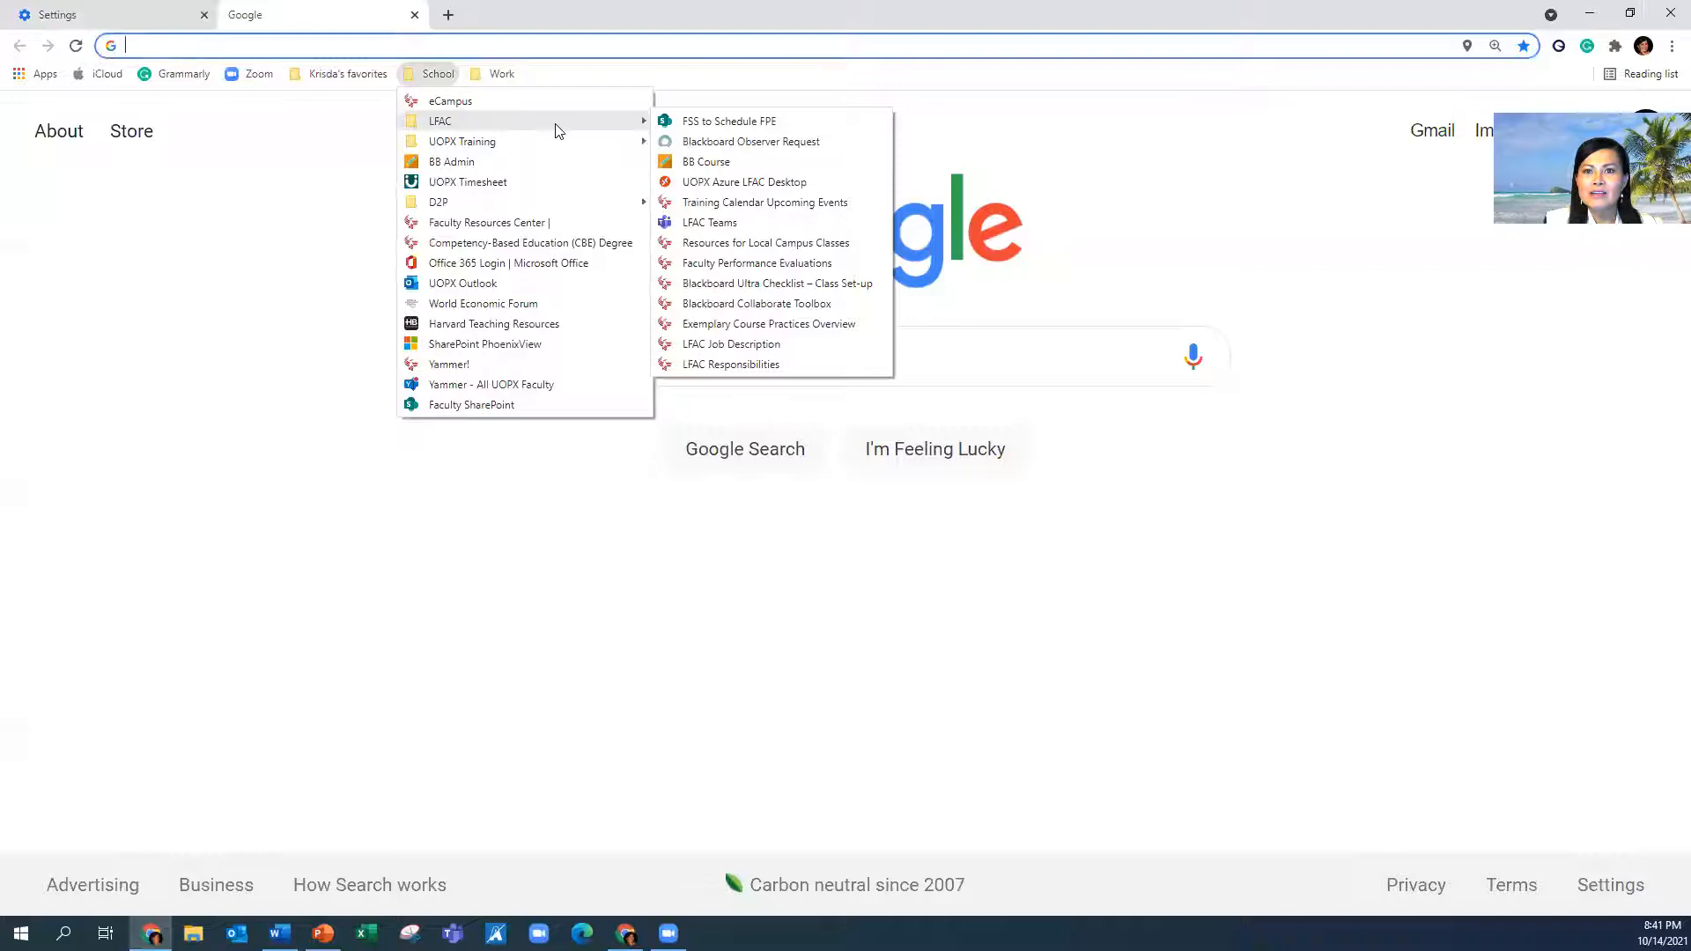
{"action": "left_click", "coordinate": [707, 124]}
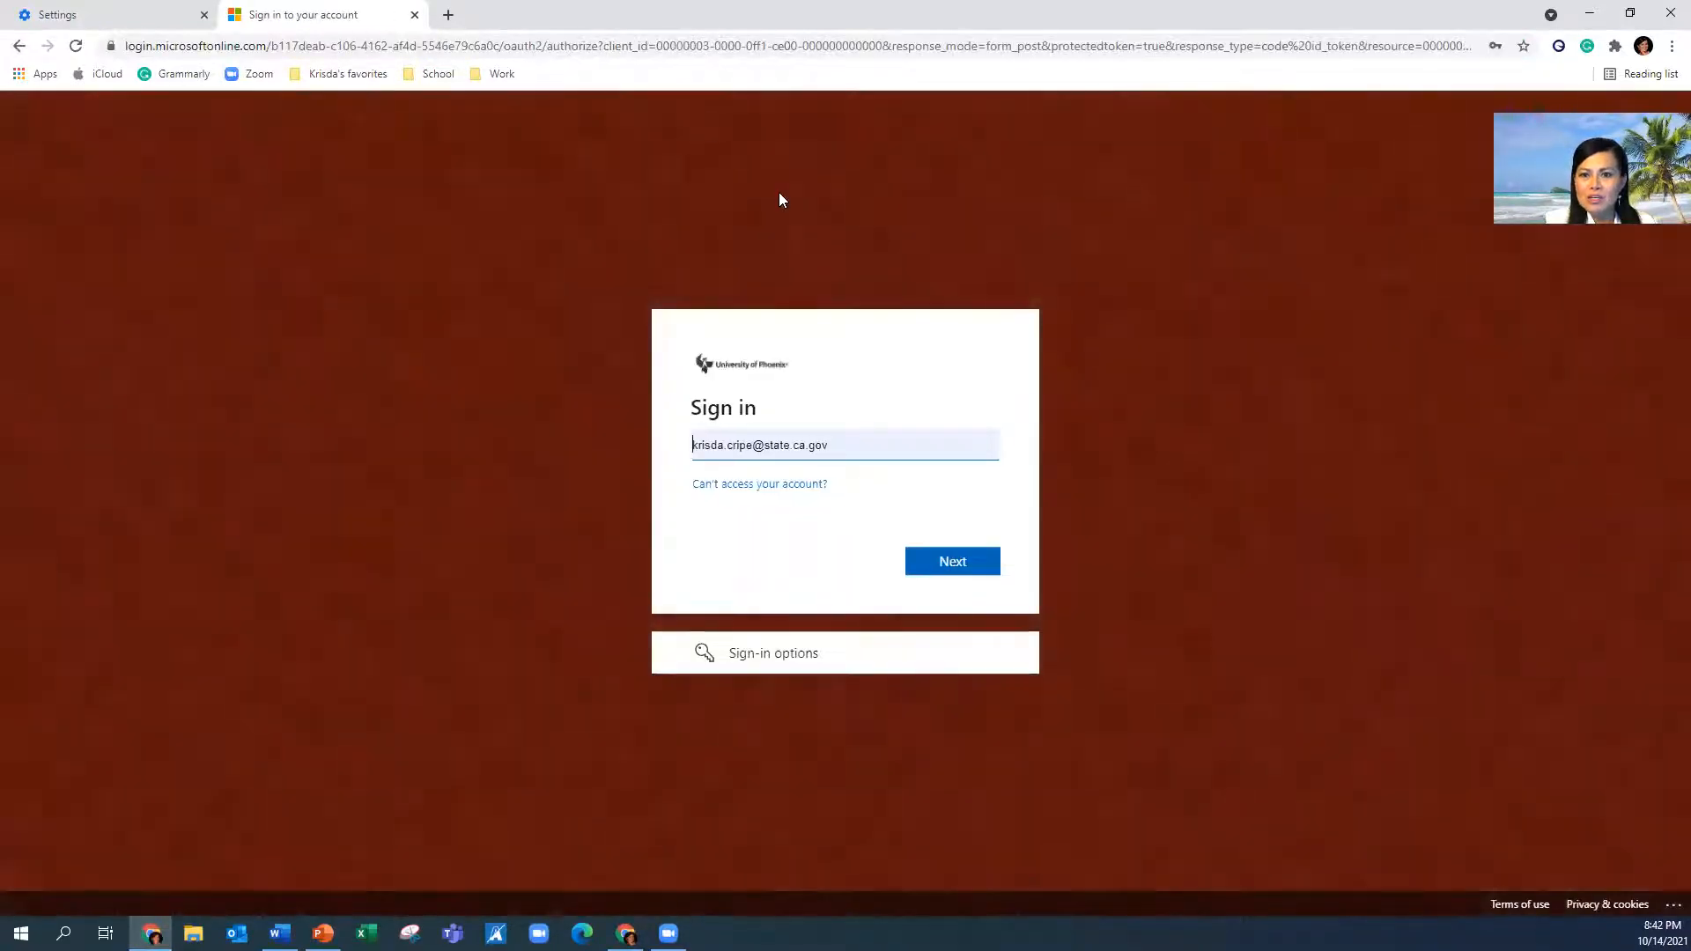
Sign in with the saved university account and password, choosing to stay signed in
{"action": "left_click", "coordinate": [875, 449]}
{"action": "left_click", "coordinate": [870, 536]}
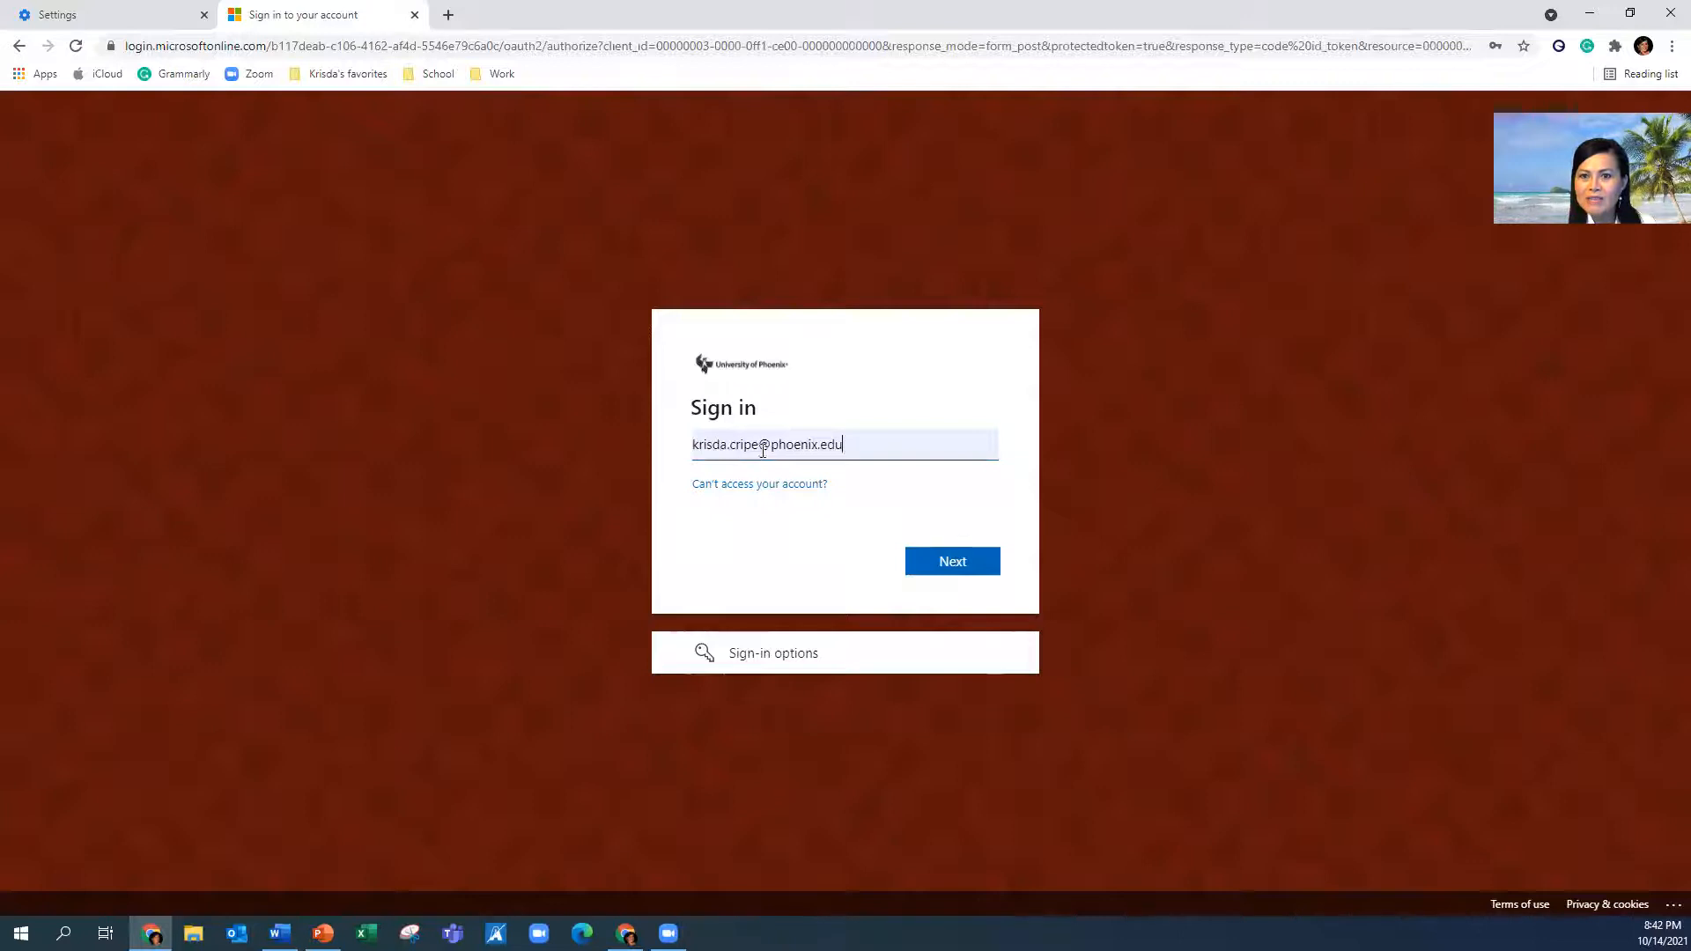
{"action": "left_click", "coordinate": [934, 565]}
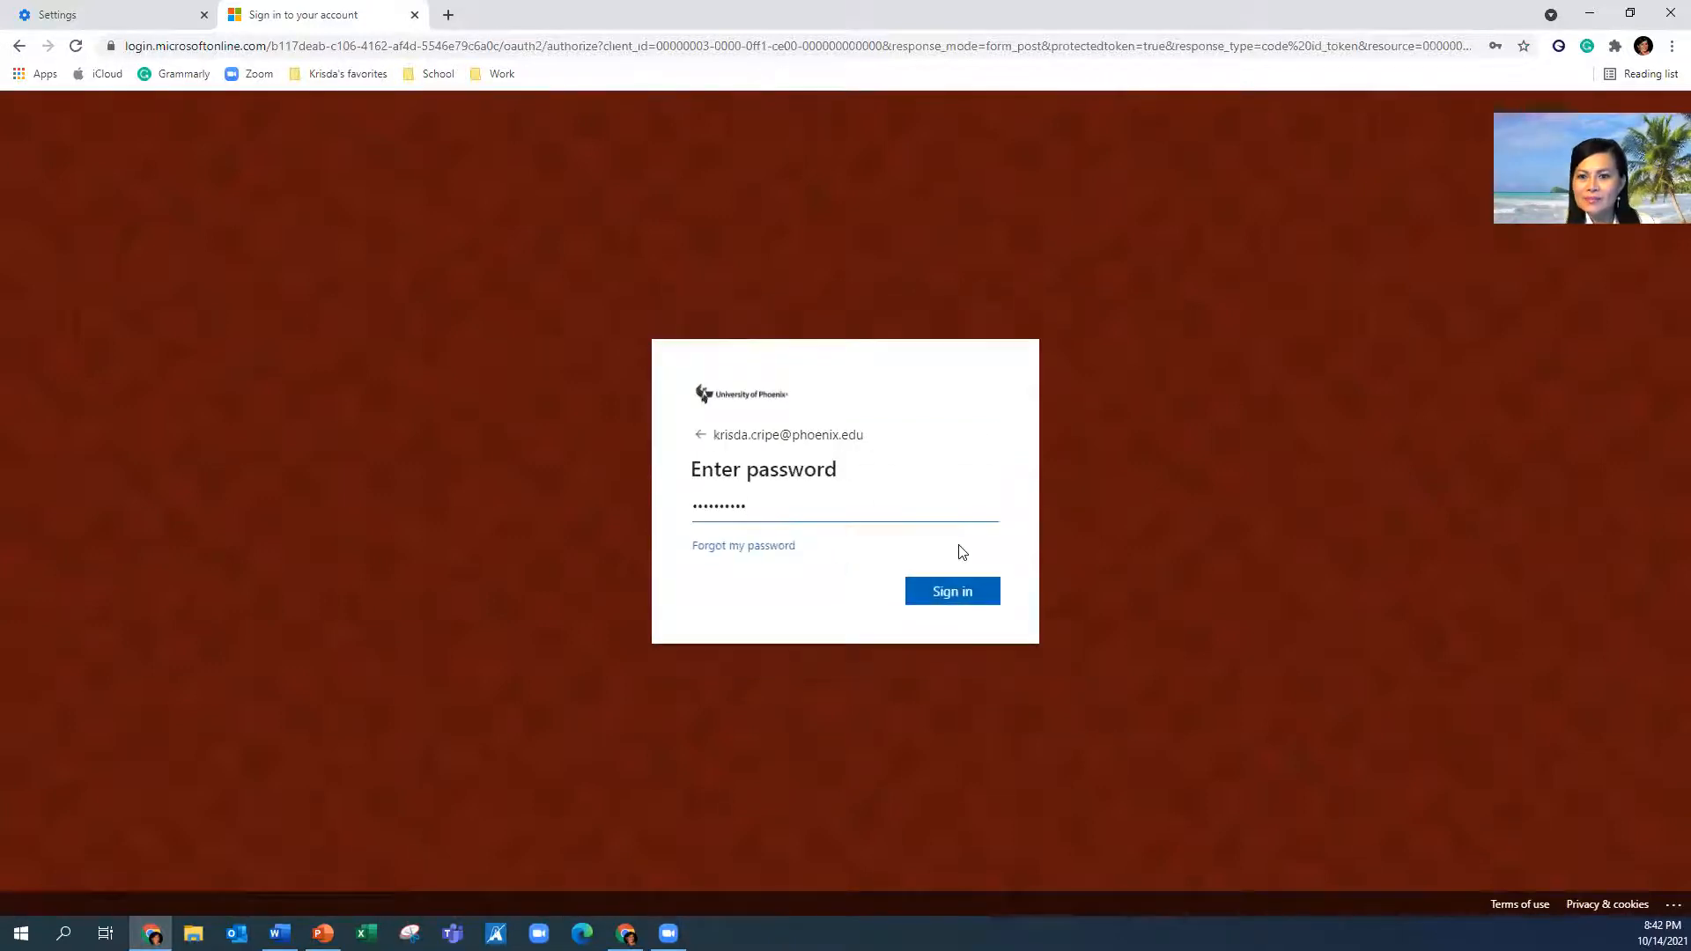
{"action": "left_click", "coordinate": [964, 593]}
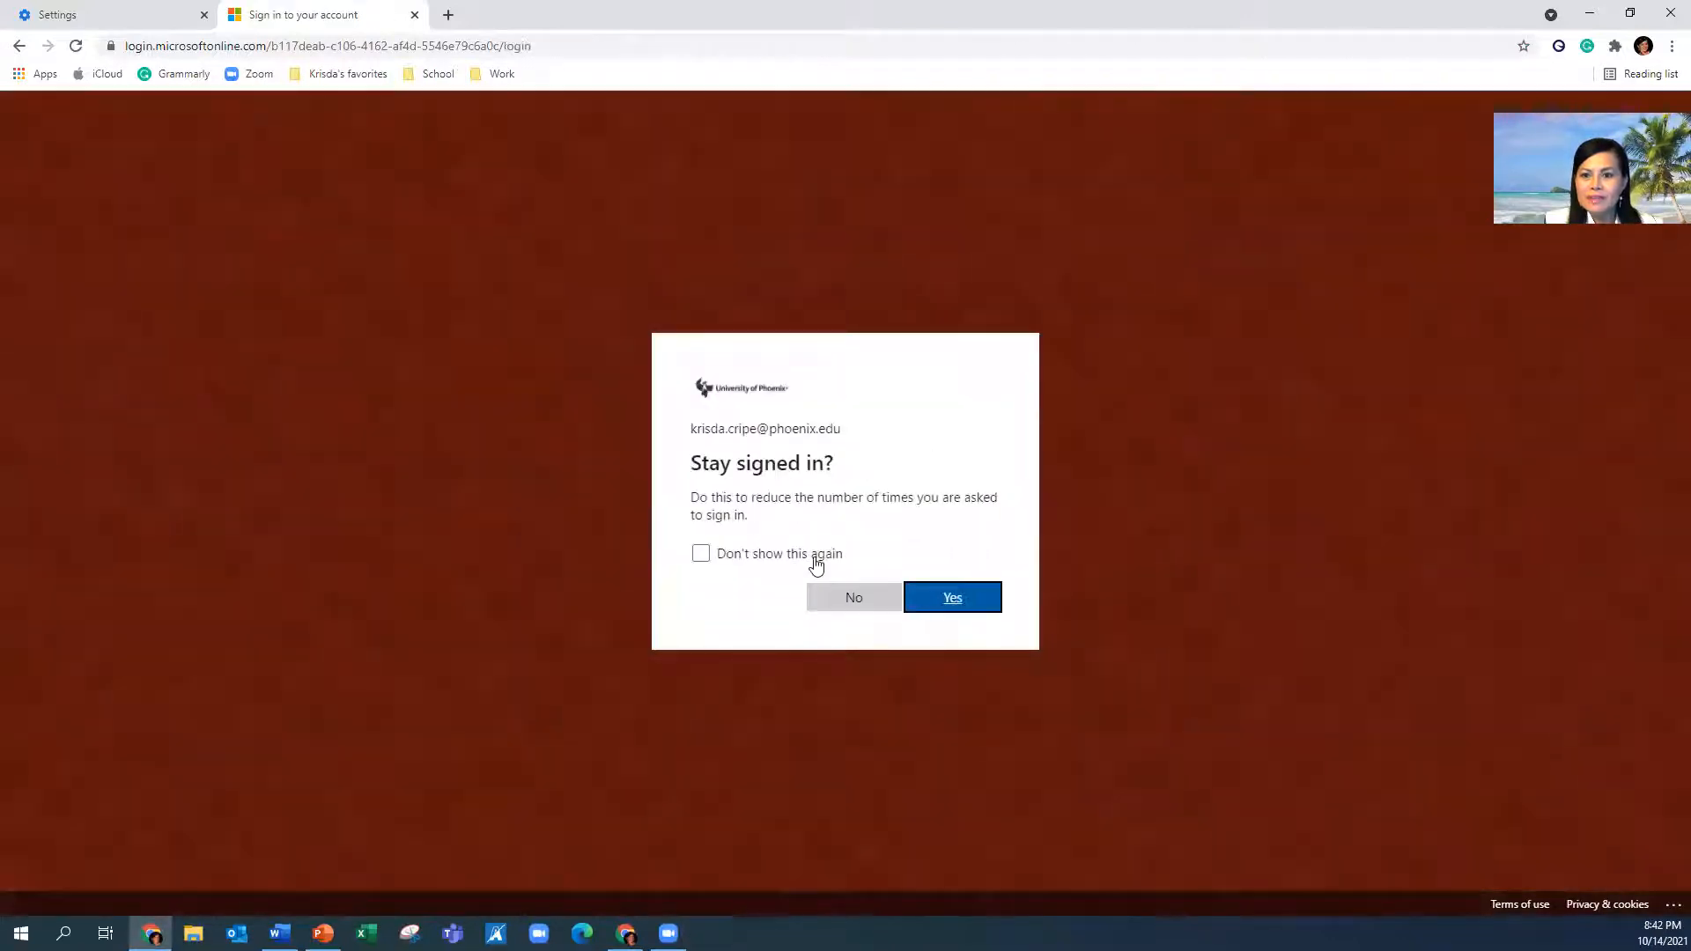
{"action": "left_click", "coordinate": [816, 565]}
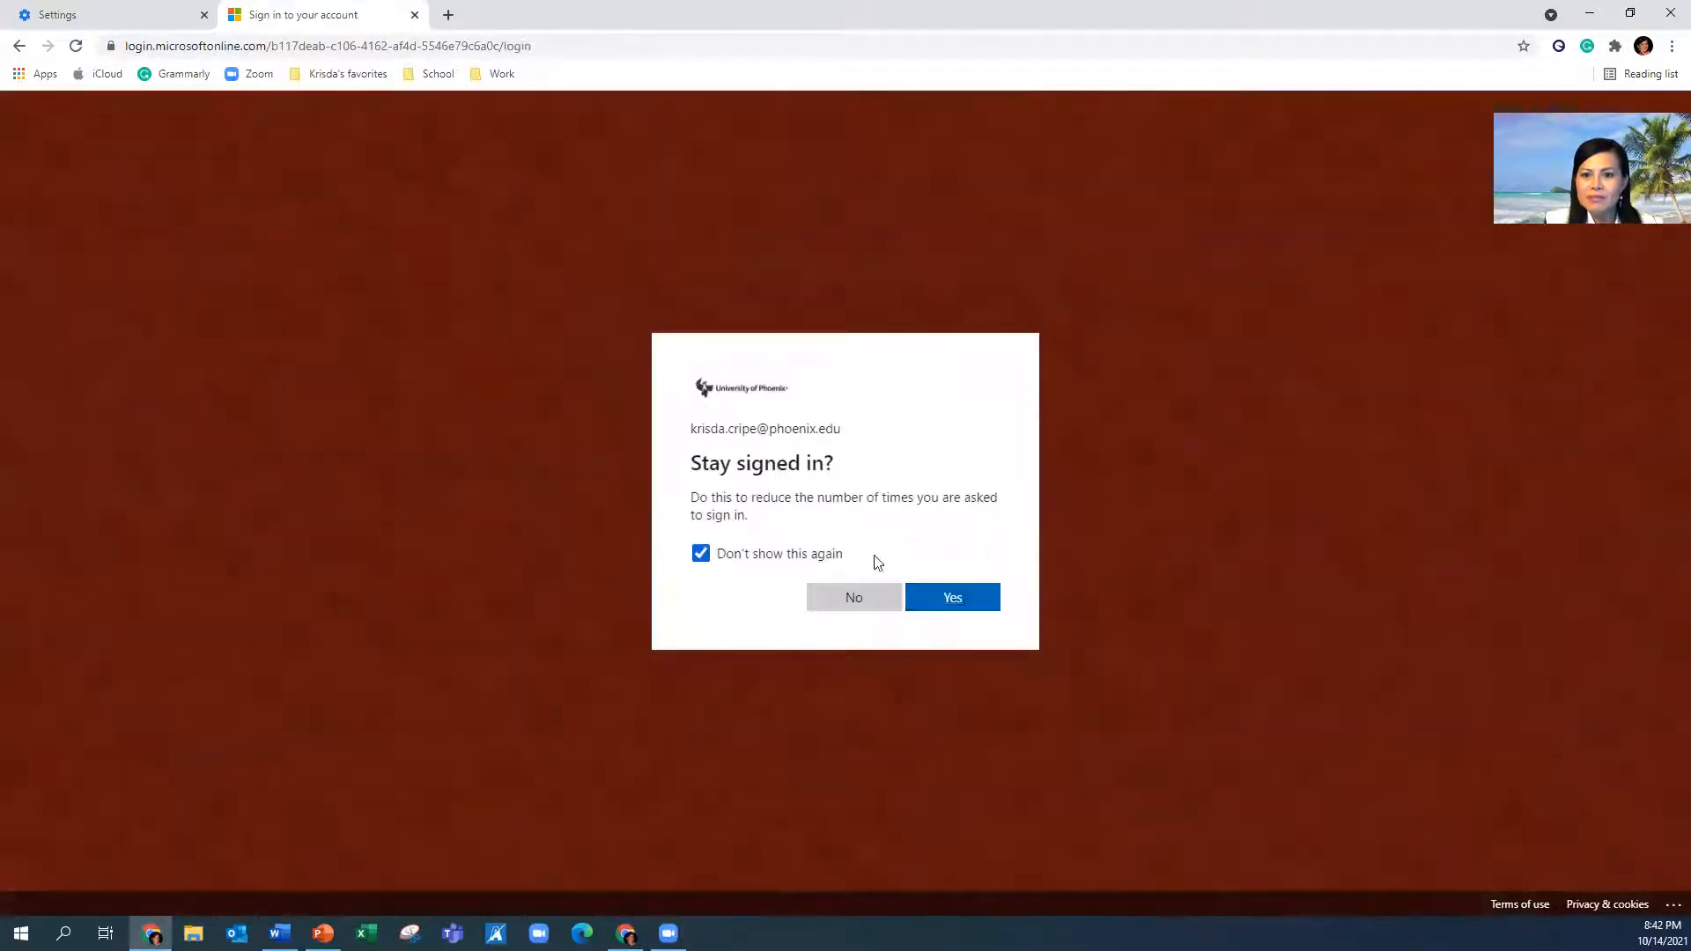
{"action": "left_click", "coordinate": [933, 594]}
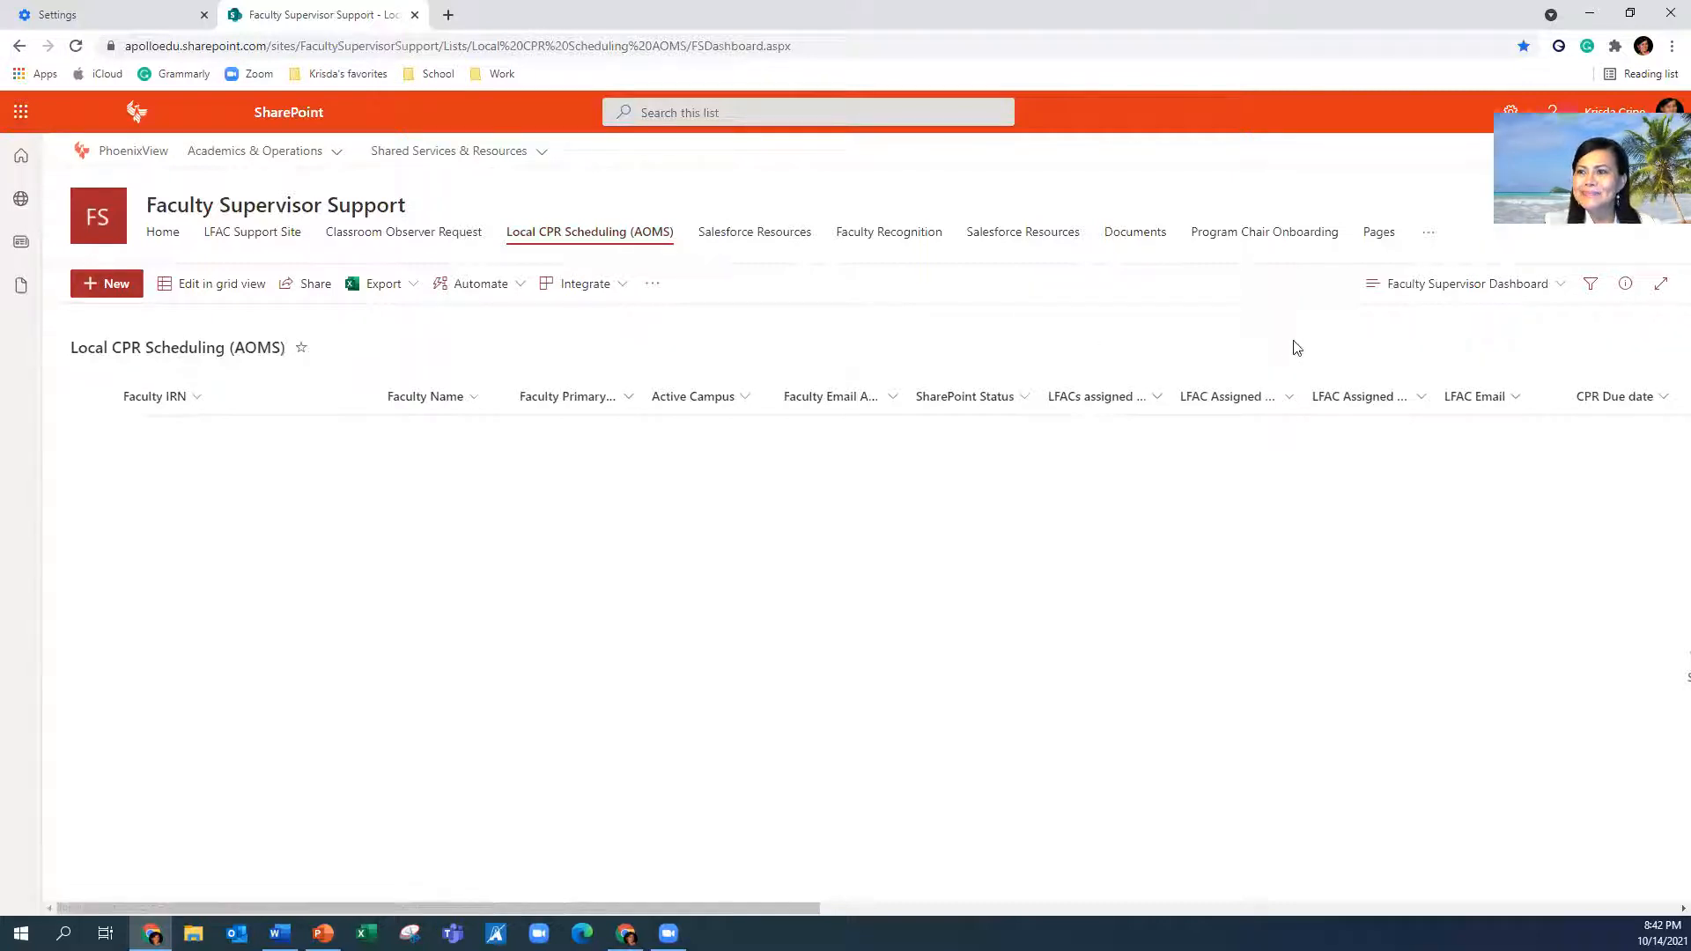
Switch the Local CPR Scheduling list to the Steven/Anthony view
{"action": "left_click", "coordinate": [1419, 302]}
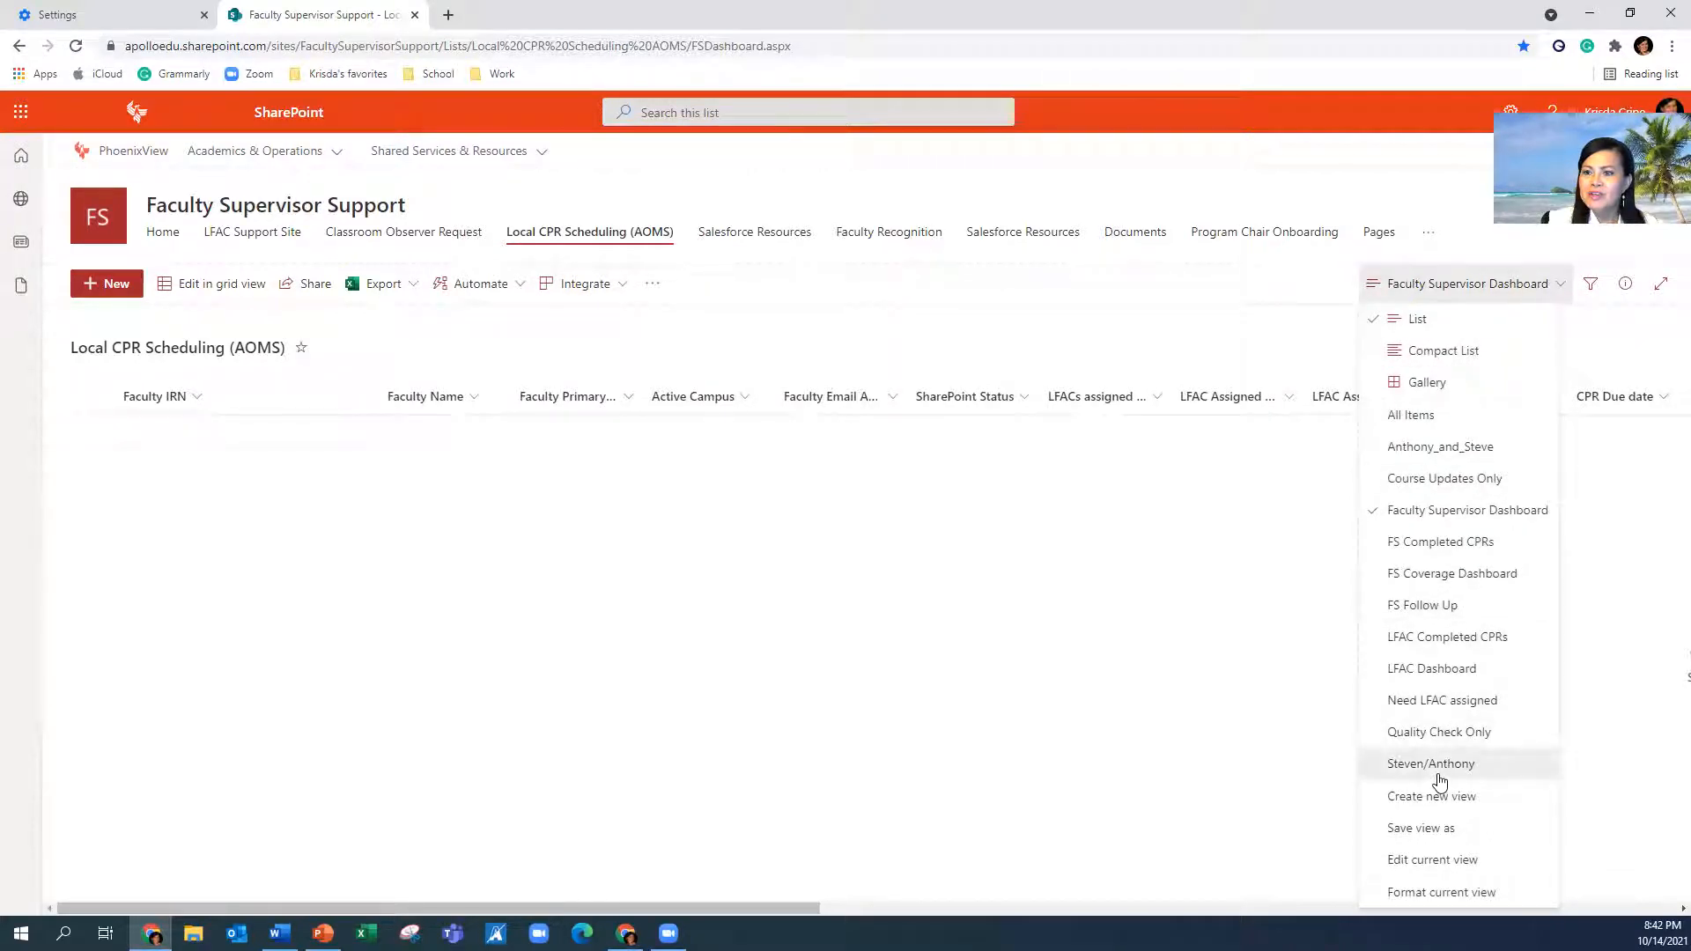
{"action": "left_click", "coordinate": [1430, 765]}
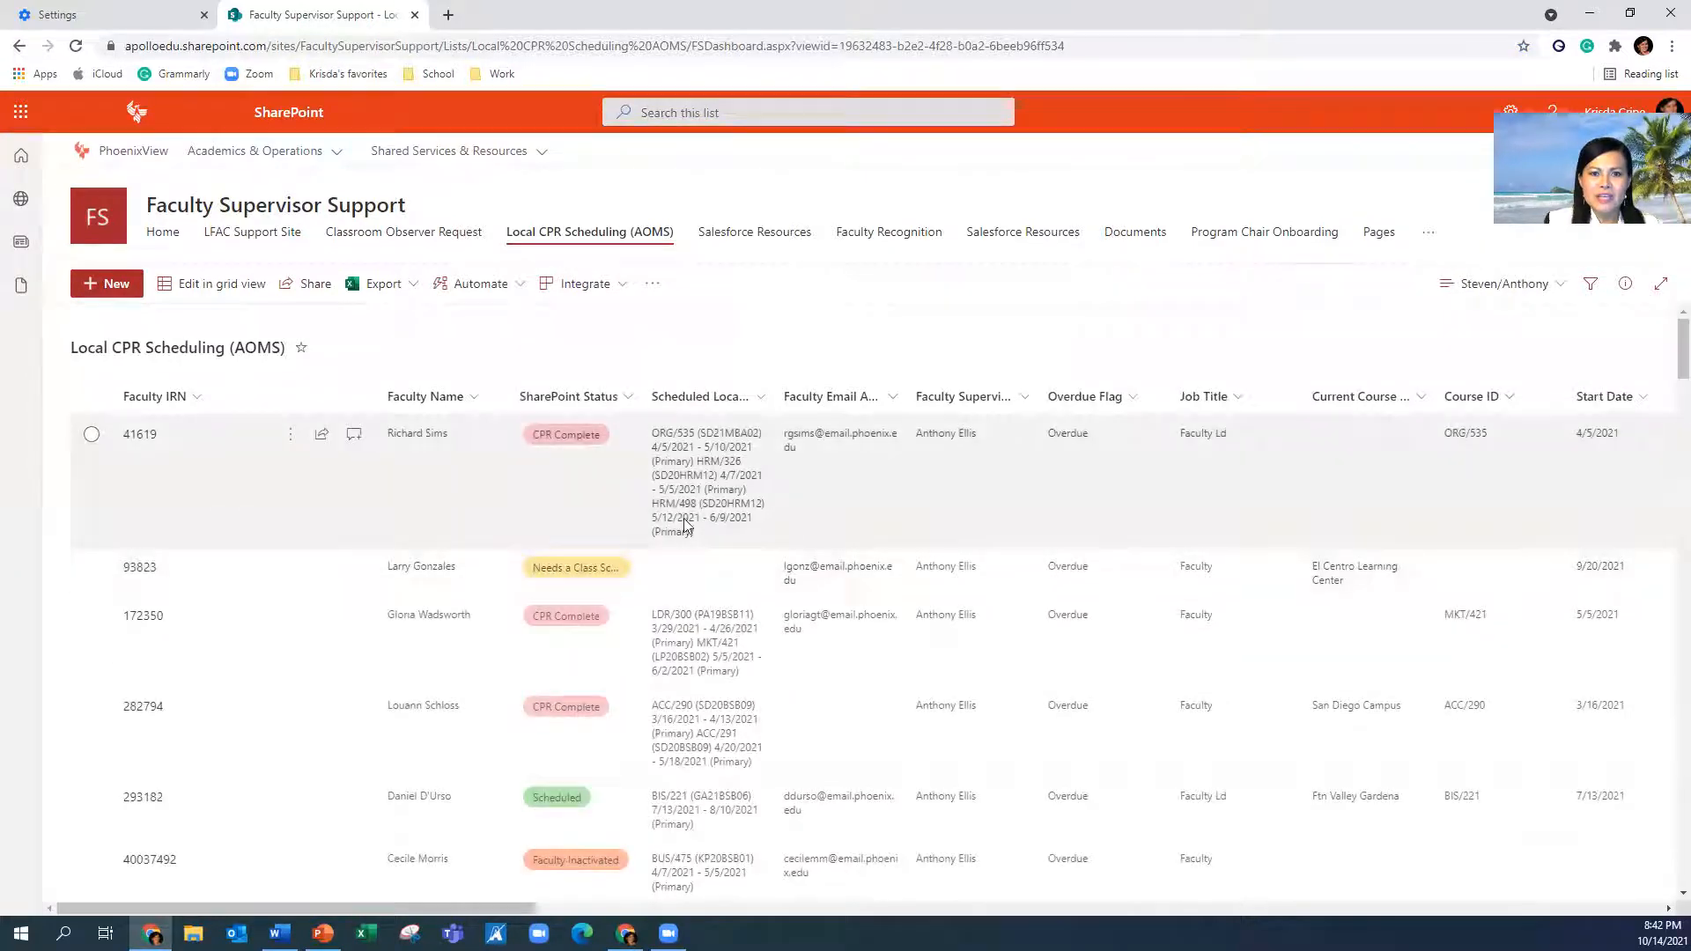
{"action": "left_click", "coordinate": [423, 406]}
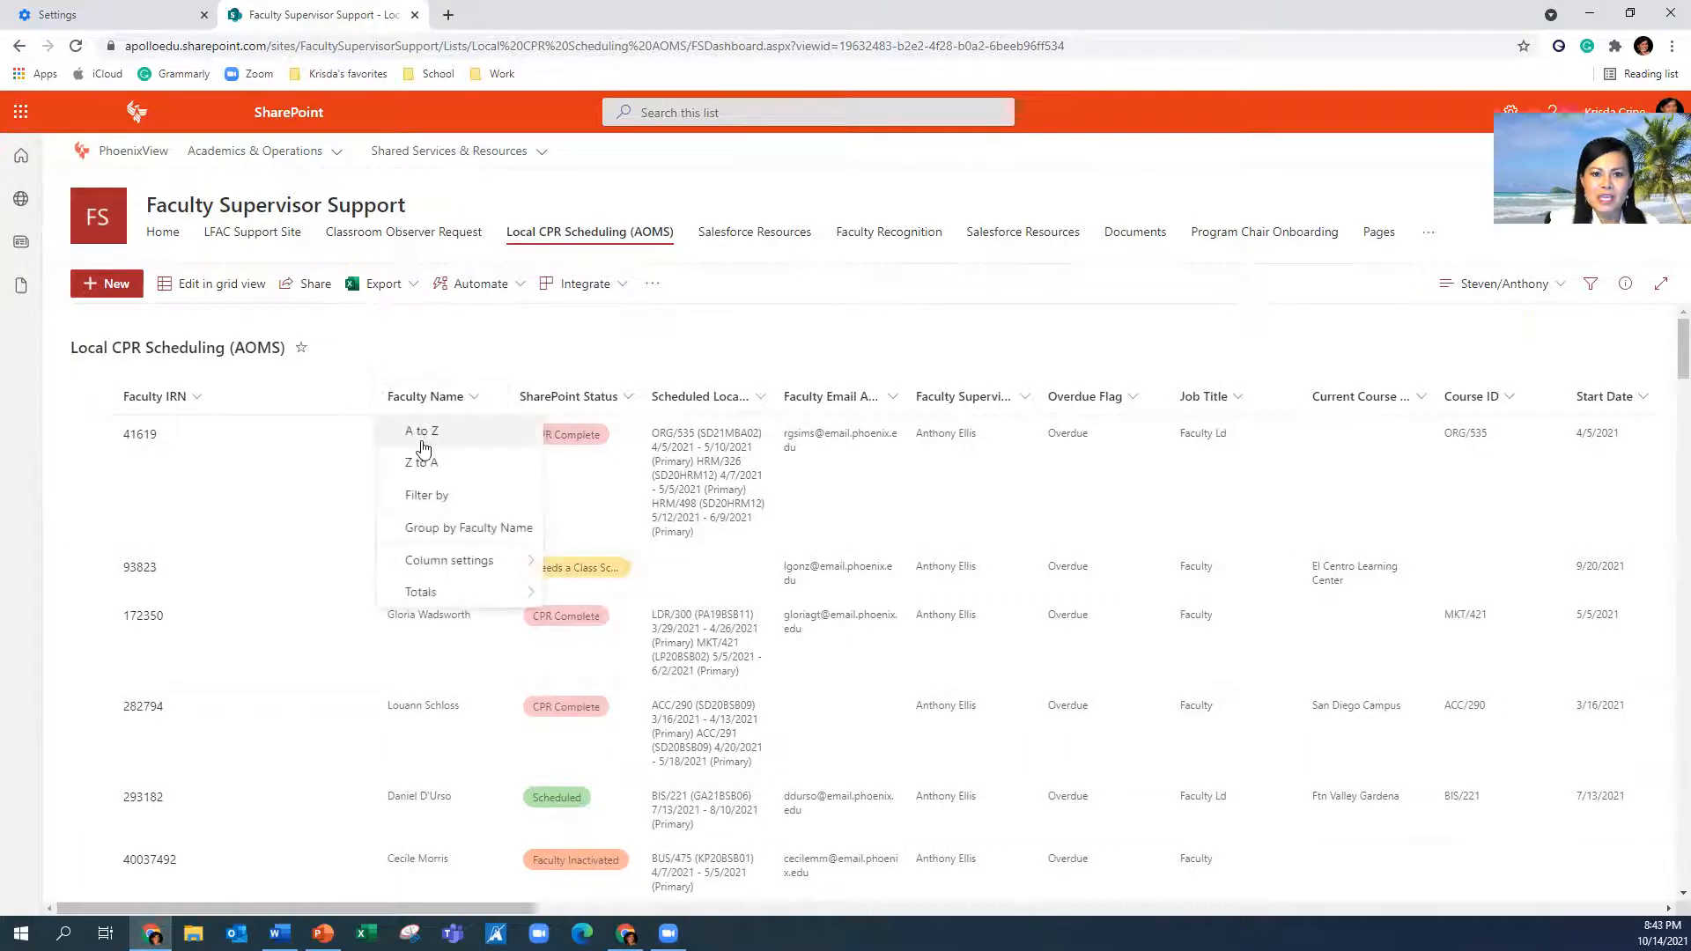
Filter the list by the faculty member's name down to their single Scheduled record
{"action": "left_click", "coordinate": [426, 499]}
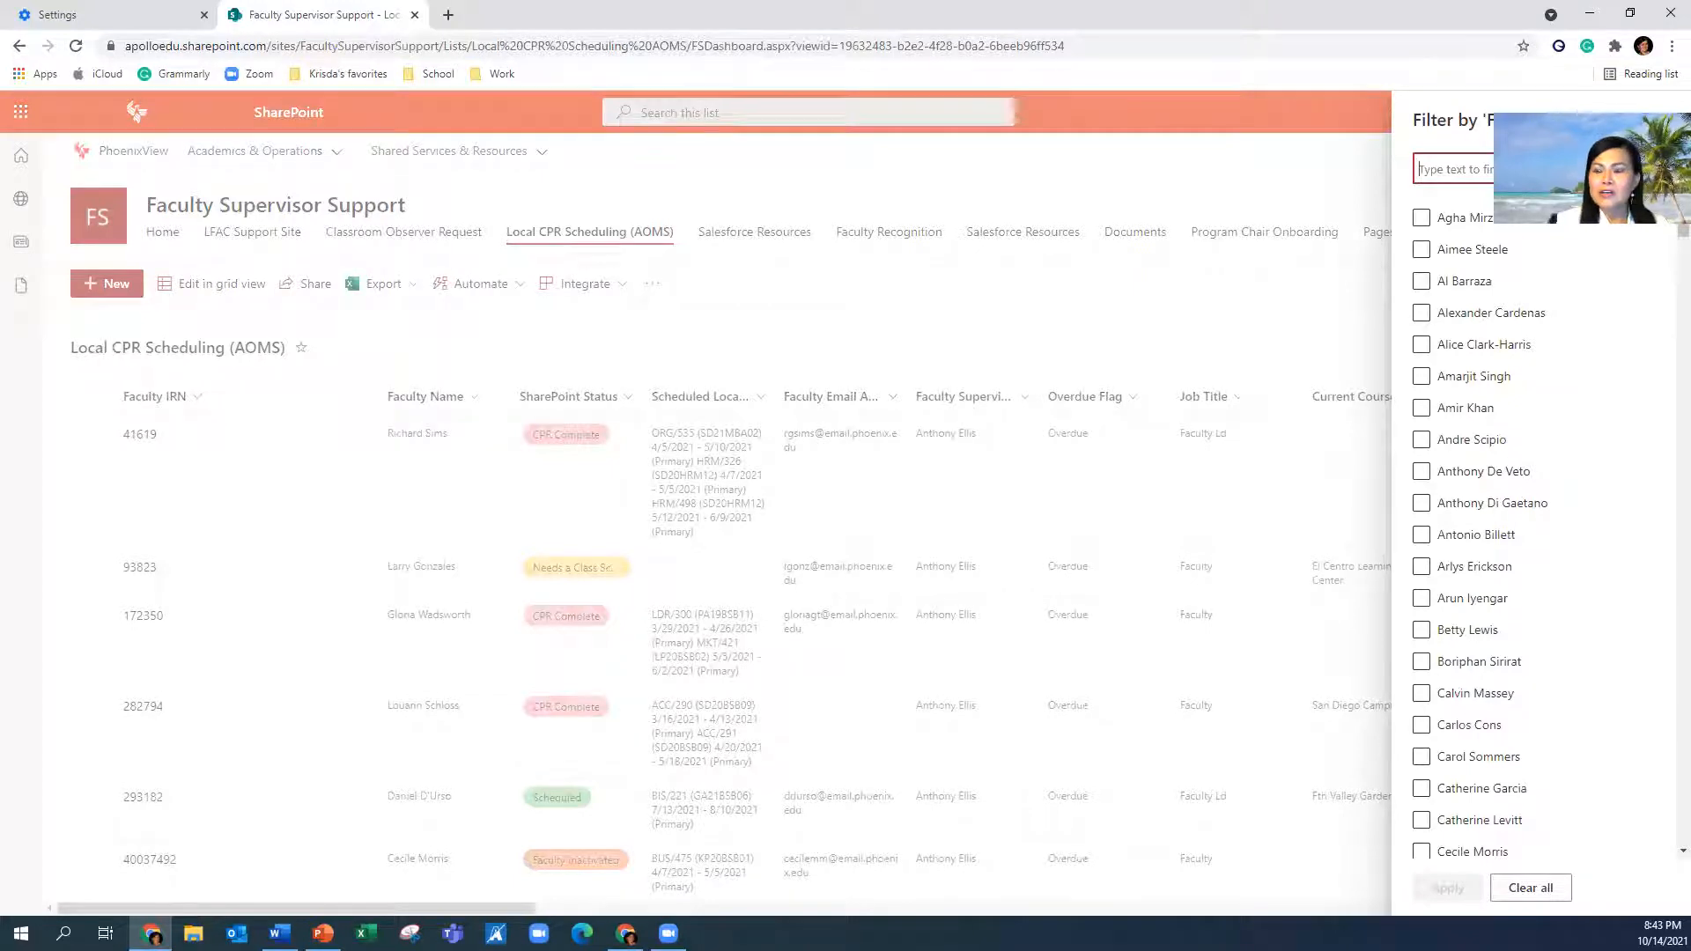
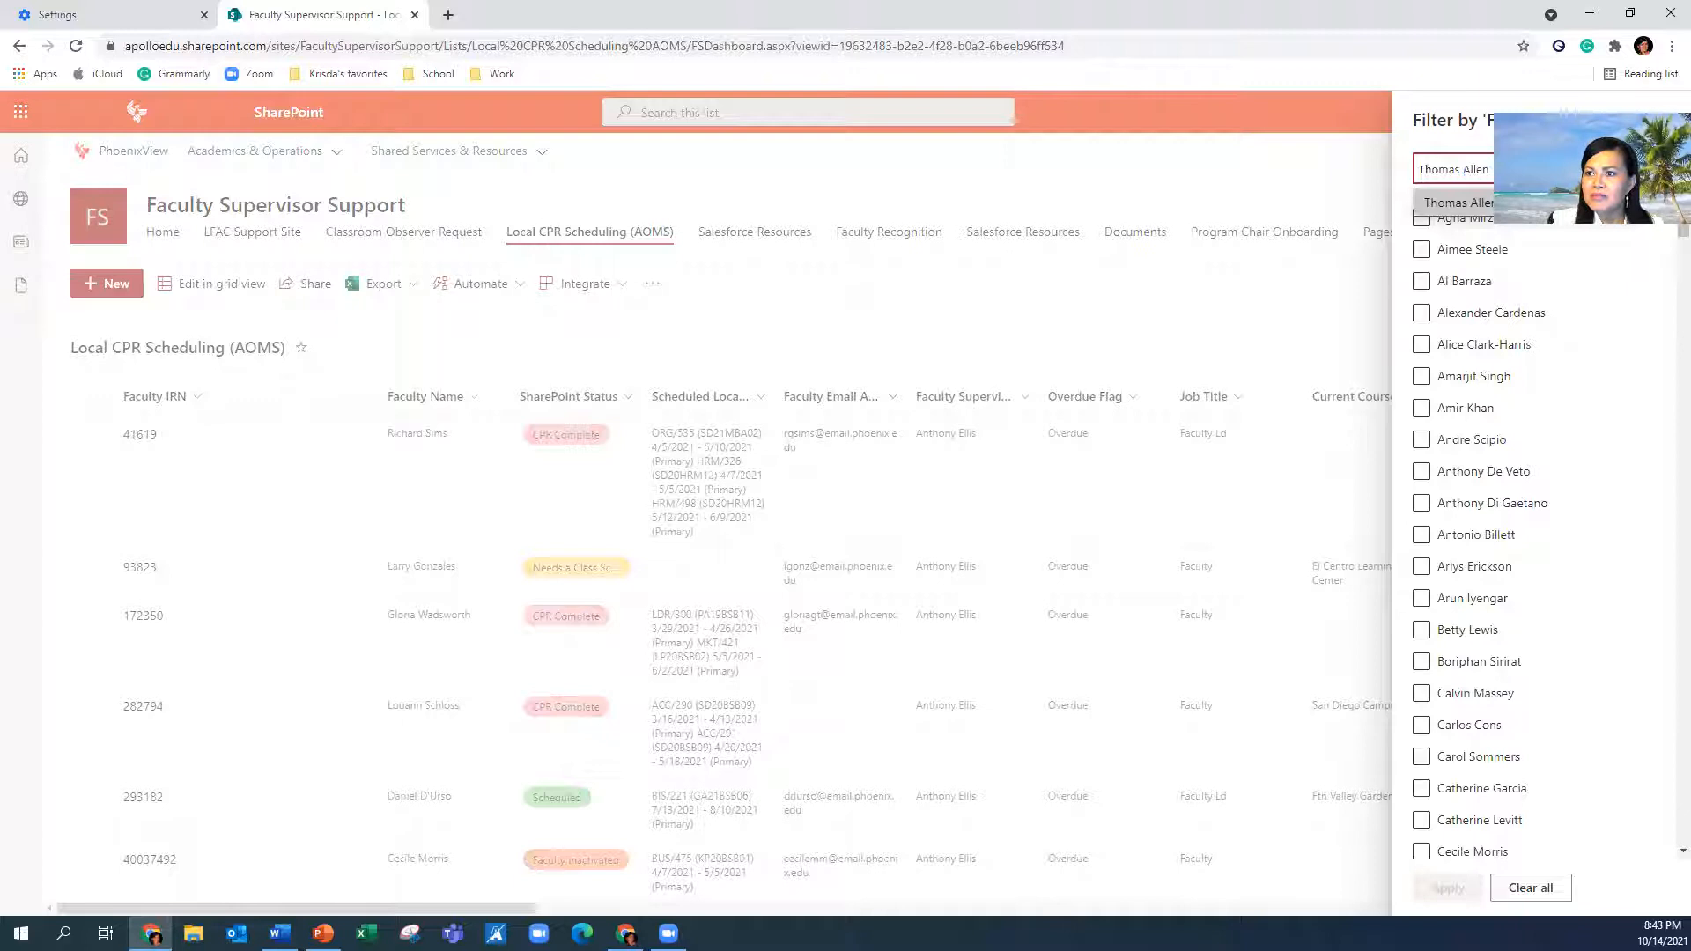
{"action": "left_click", "coordinate": [1457, 203]}
{"action": "left_click", "coordinate": [1449, 888]}
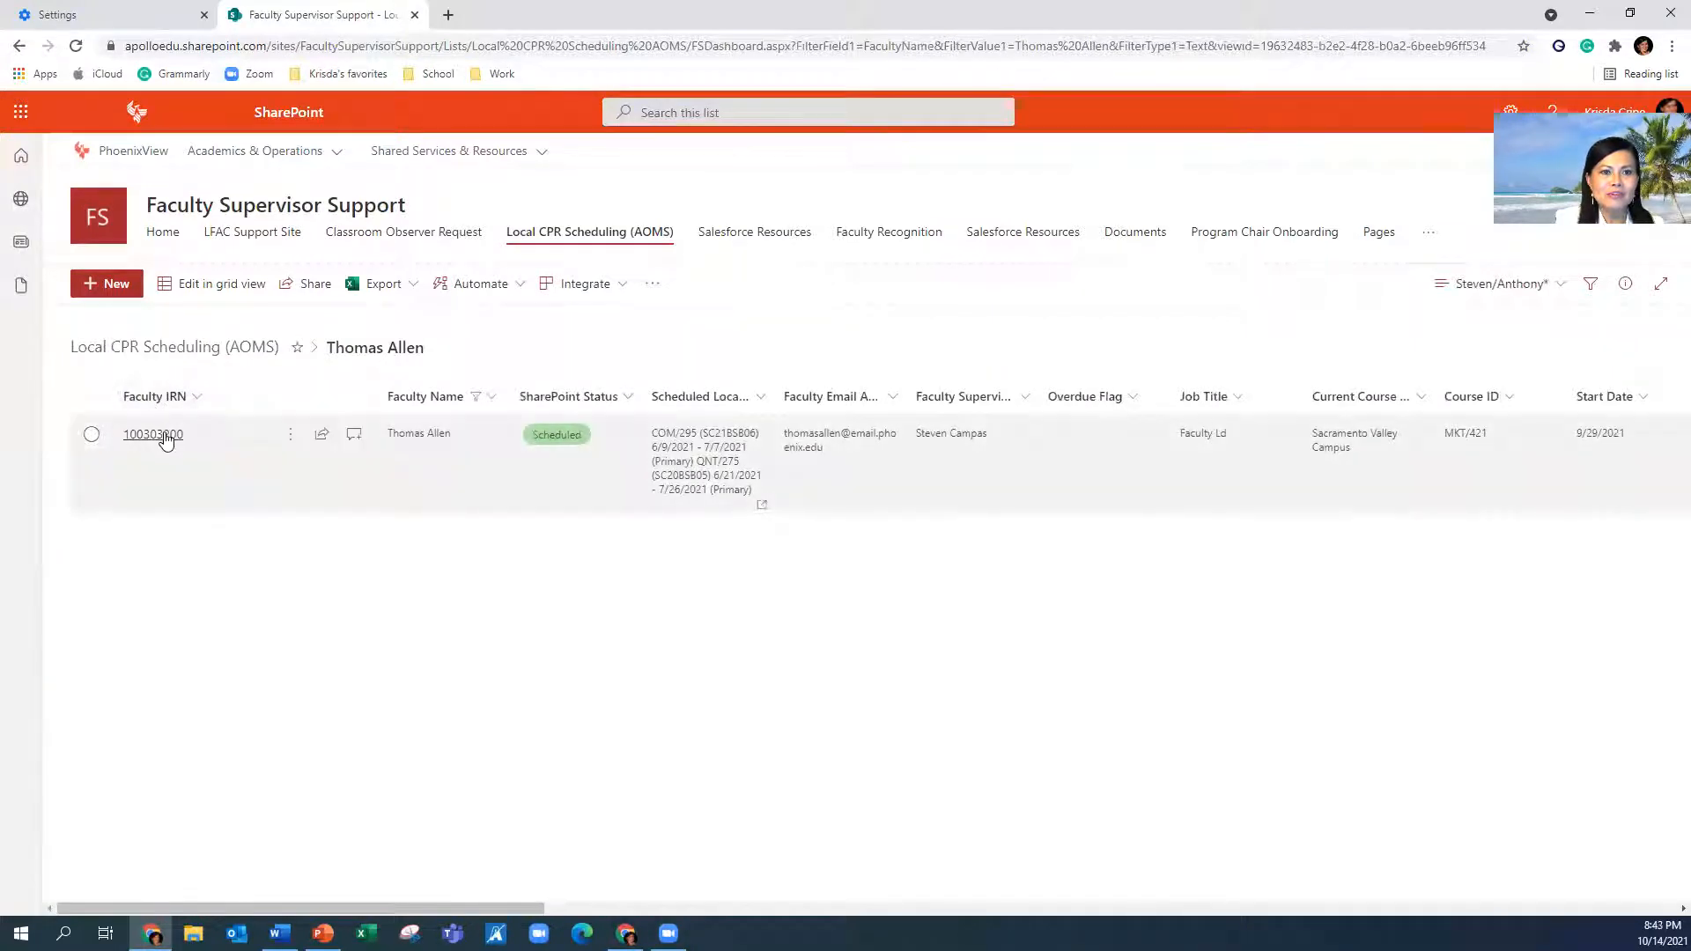
Open the filtered record's details via its Faculty IRN and make all fields editable
{"action": "left_click", "coordinate": [165, 441]}
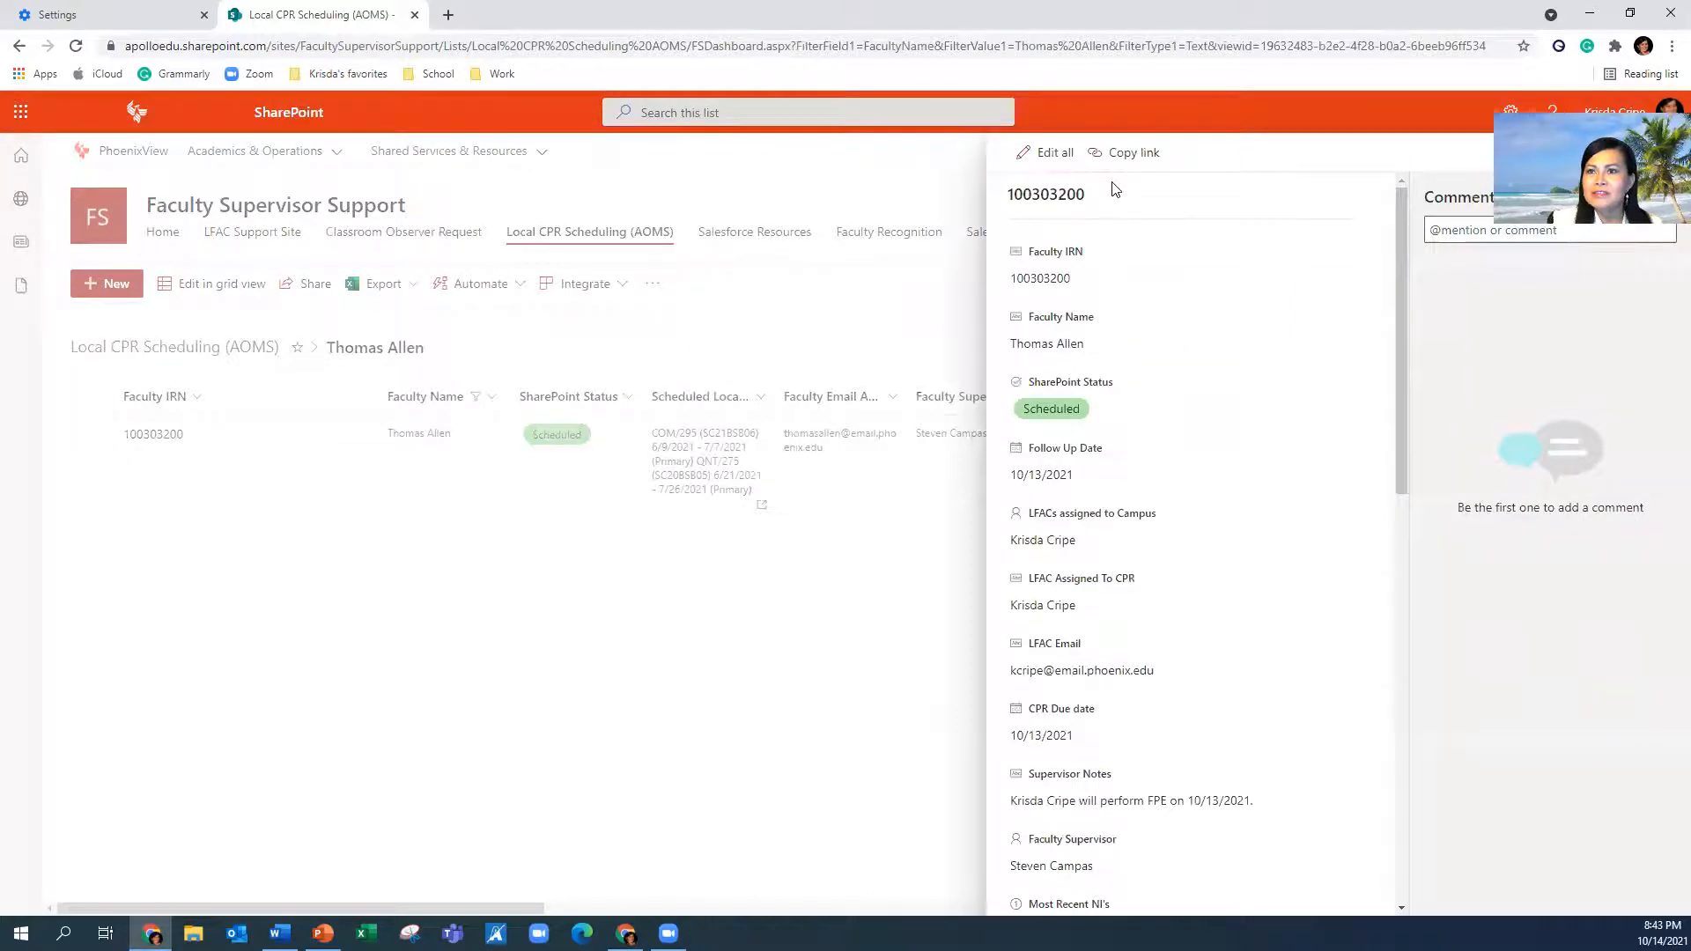
{"action": "left_click", "coordinate": [1054, 154]}
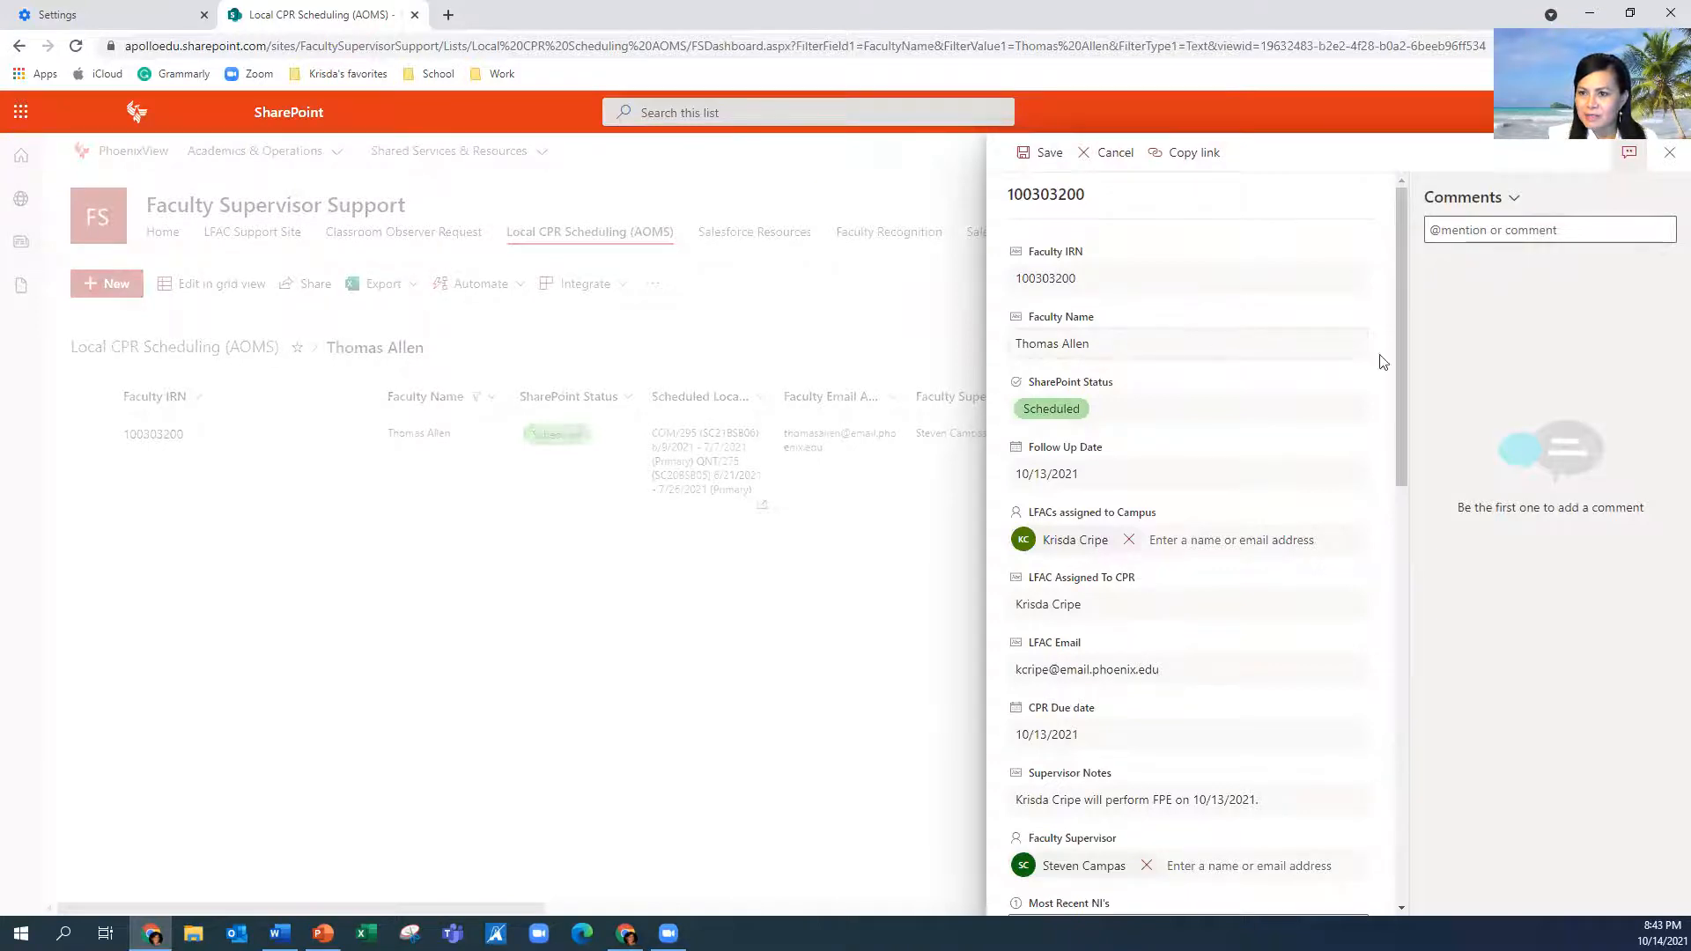
Review Status (kept Scheduled), Follow Up Date, LFAC Assigned To, LFAC Email and CPR Due fields
{"action": "left_click", "coordinate": [1097, 415]}
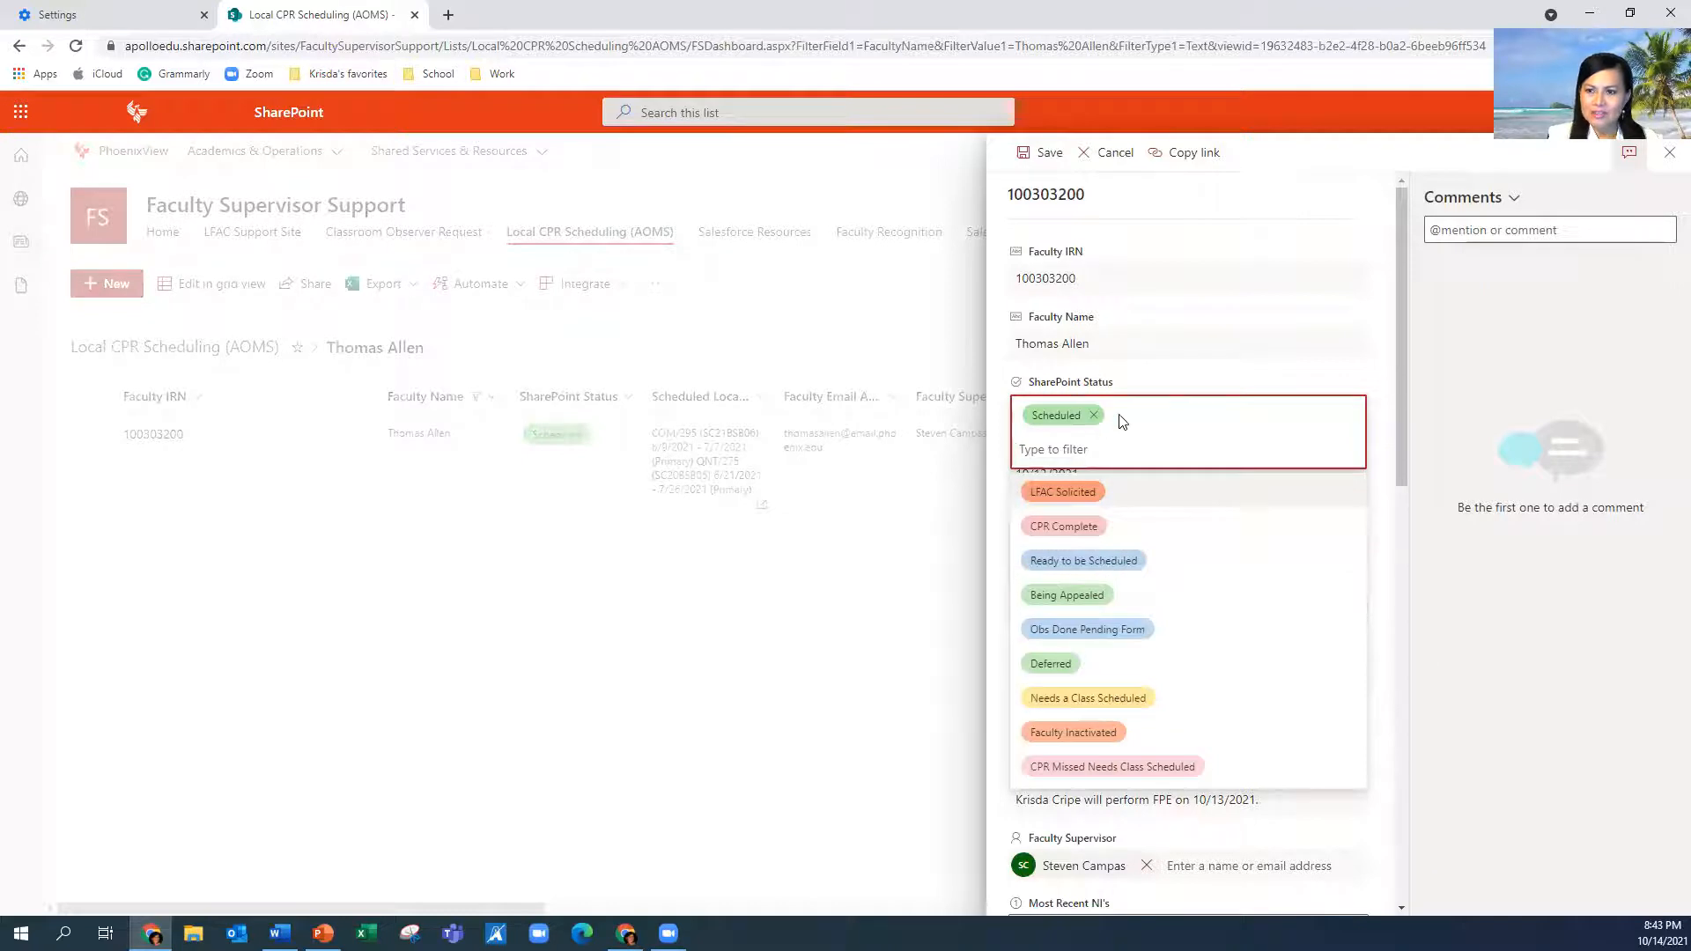
{"action": "left_click", "coordinate": [1391, 455]}
{"action": "left_click_drag", "start_coordinate": [1396, 445], "coordinate": [1390, 539]}
{"action": "left_click", "coordinate": [1127, 280]}
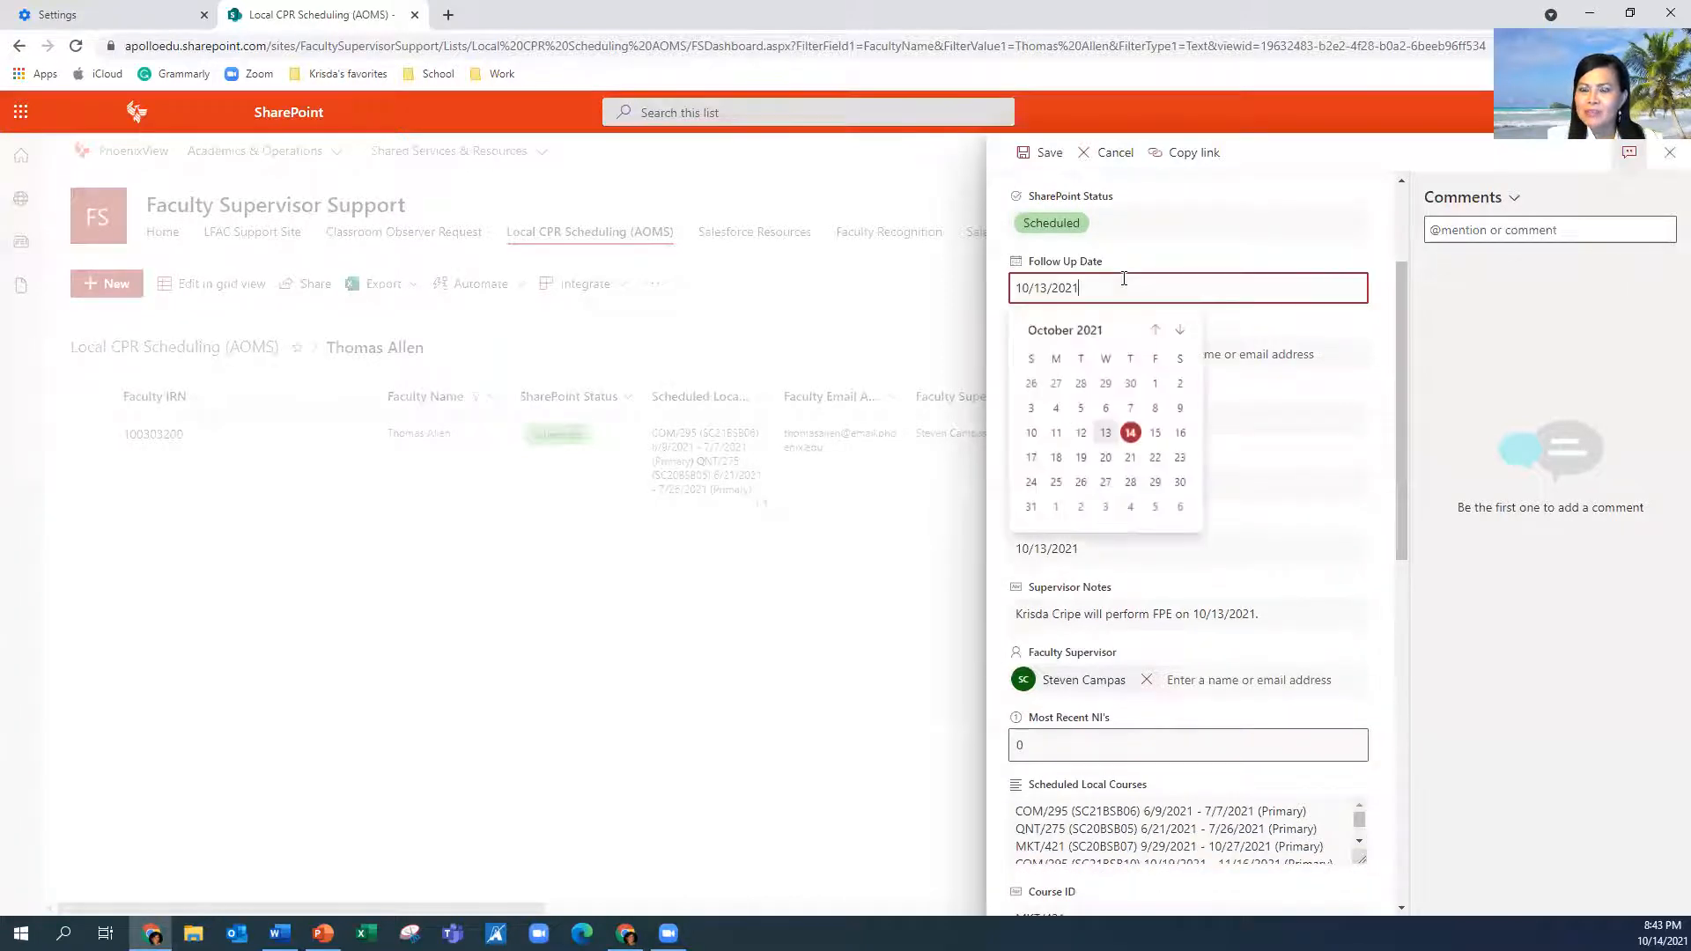
{"action": "left_click", "coordinate": [1324, 320]}
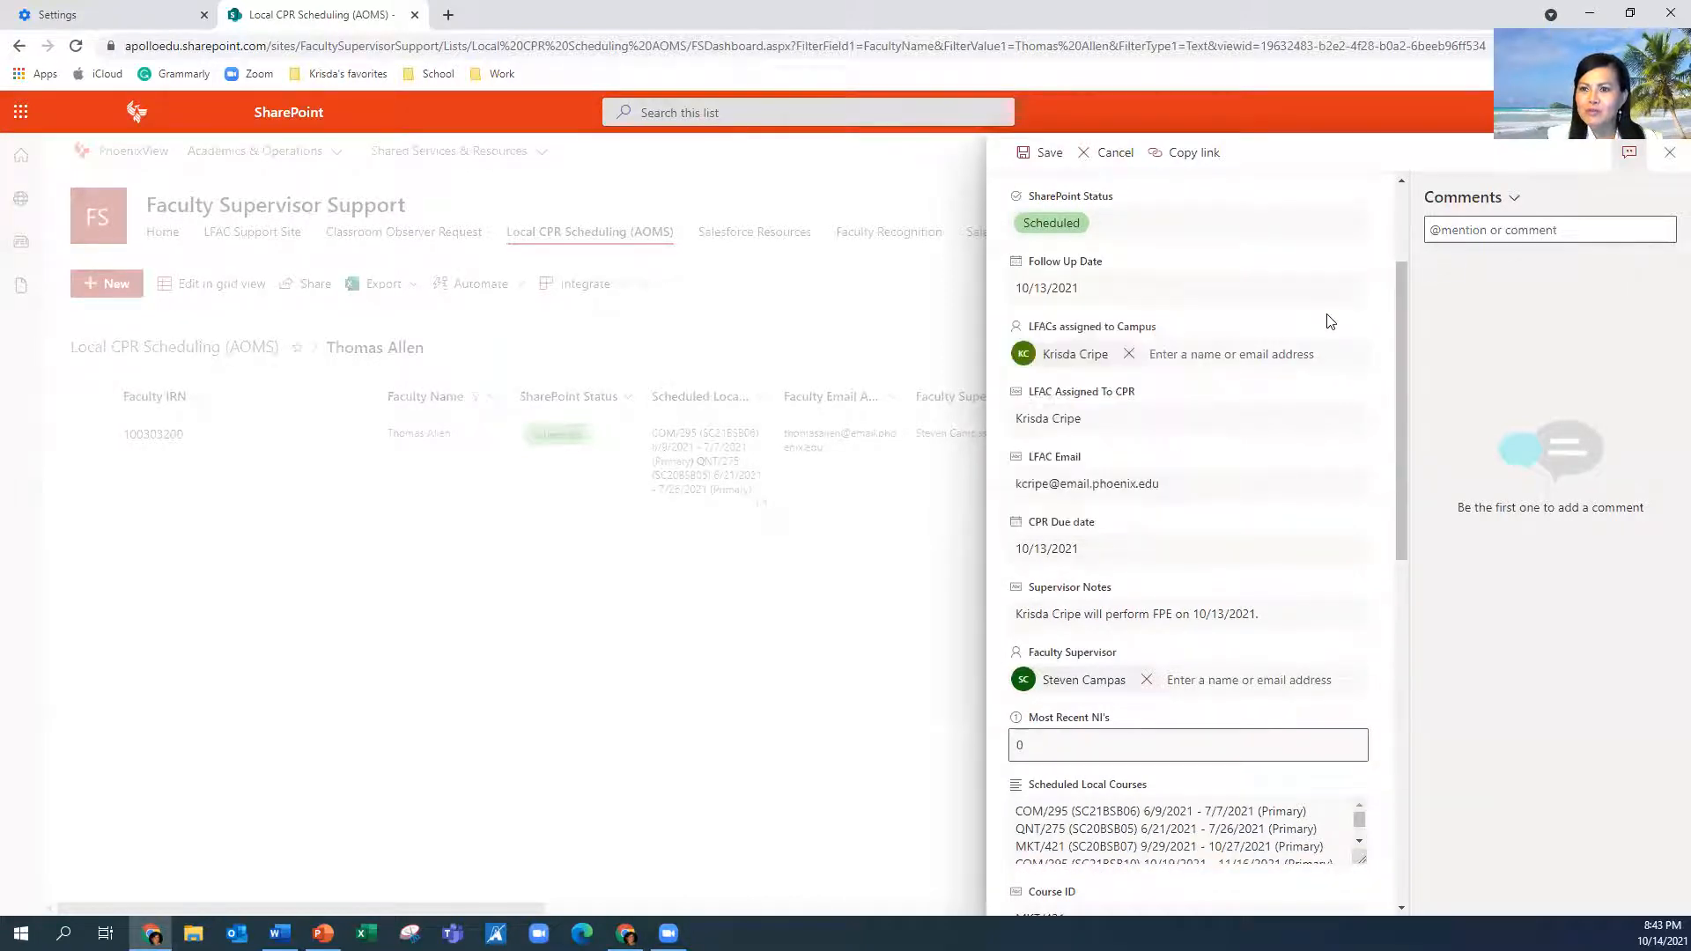
{"action": "left_click_drag", "start_coordinate": [1396, 342], "coordinate": [1386, 402]}
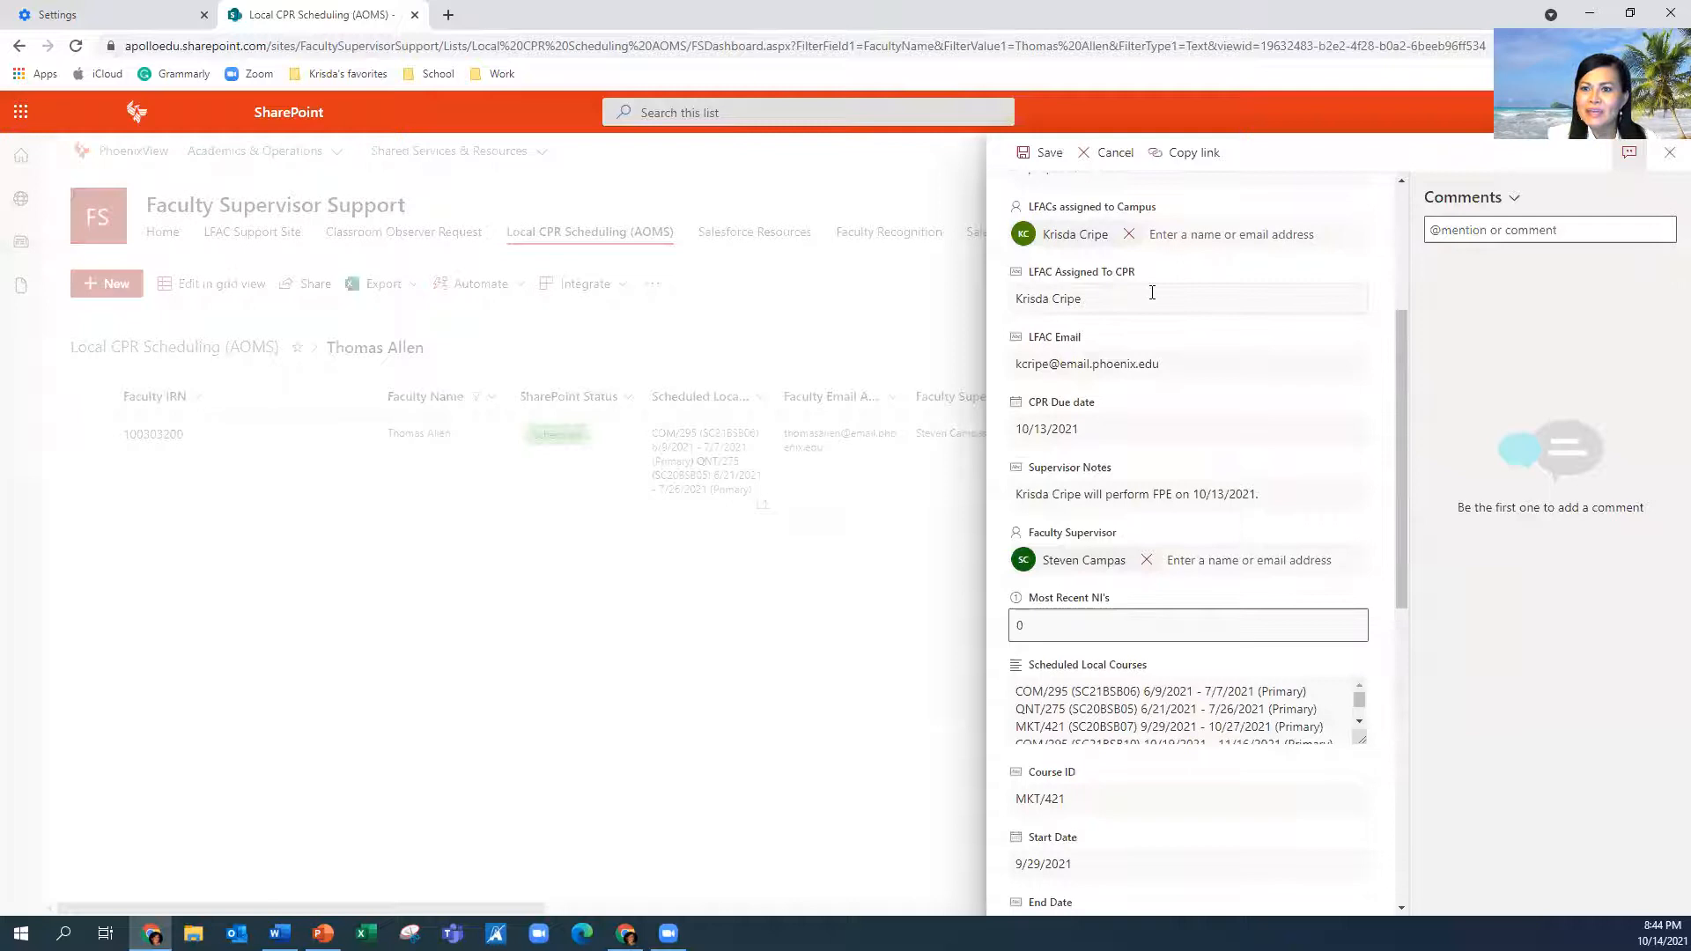
{"action": "left_click", "coordinate": [1152, 292]}
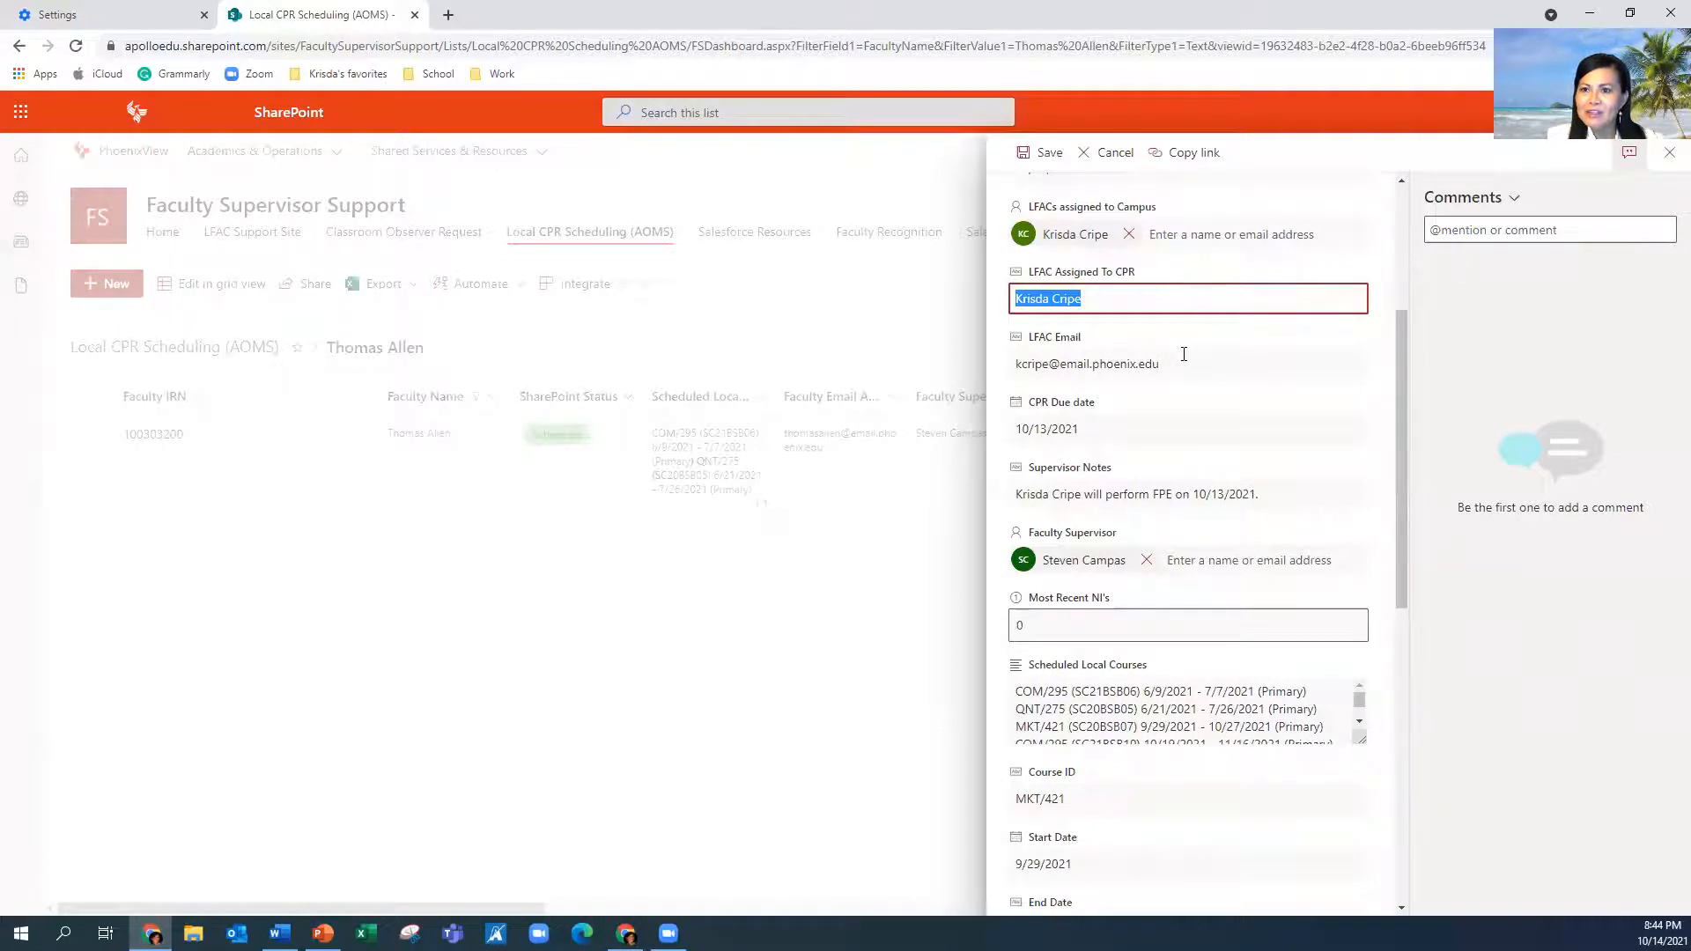
{"action": "left_click", "coordinate": [1184, 358]}
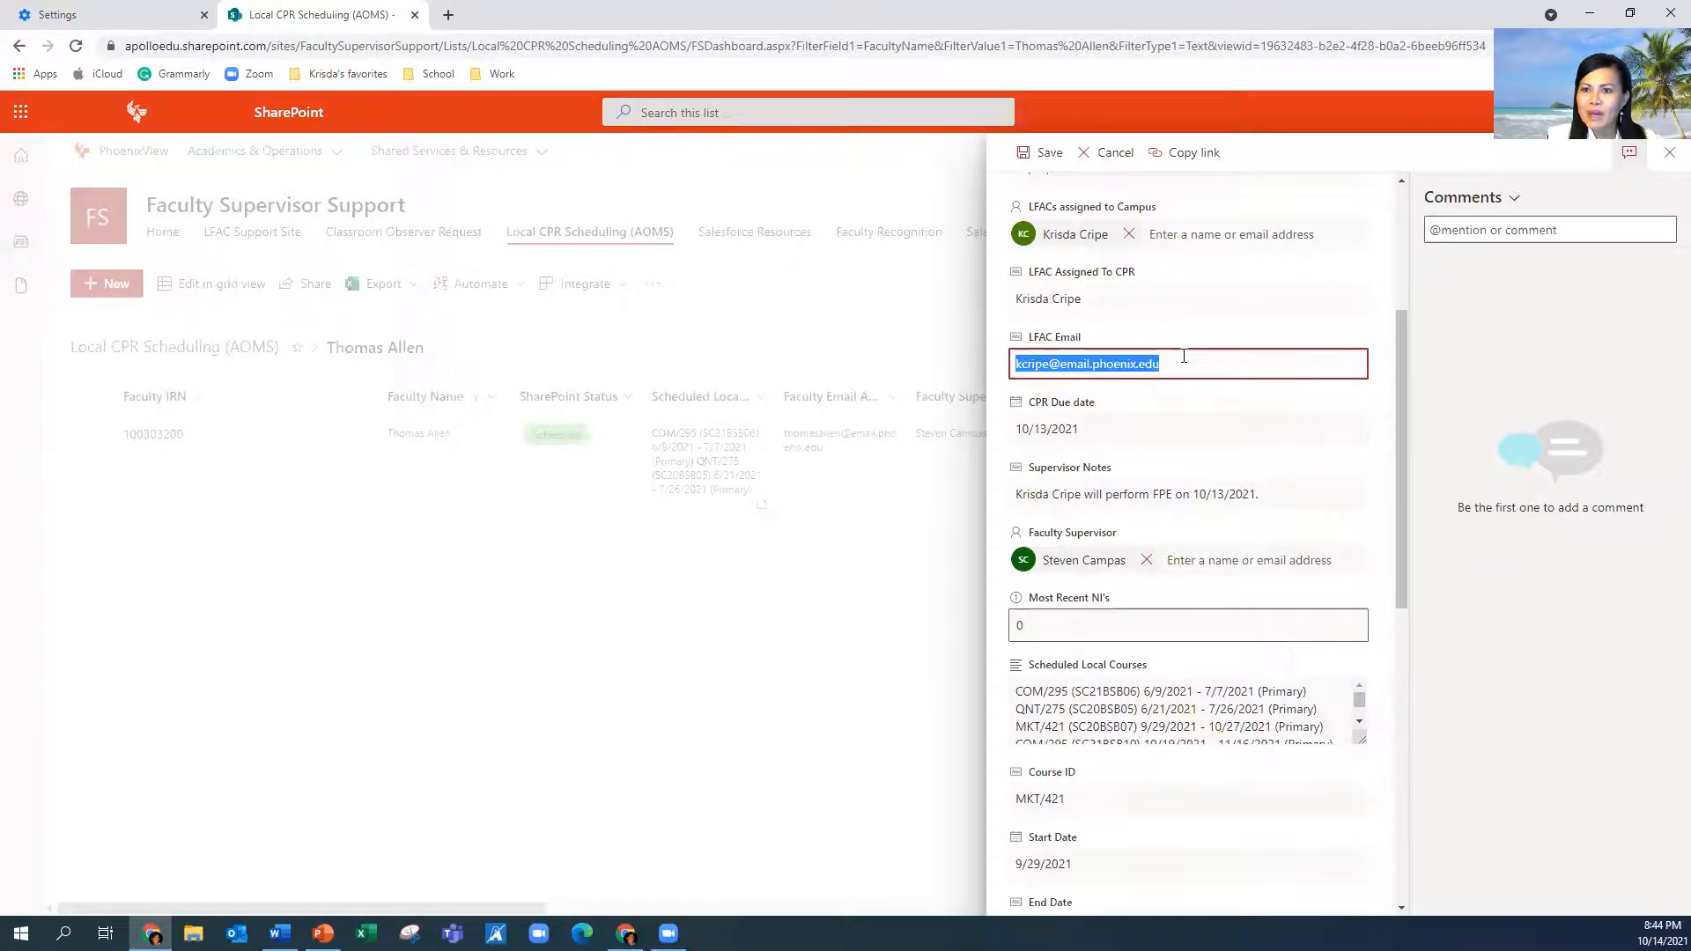
{"action": "left_click", "coordinate": [1150, 432]}
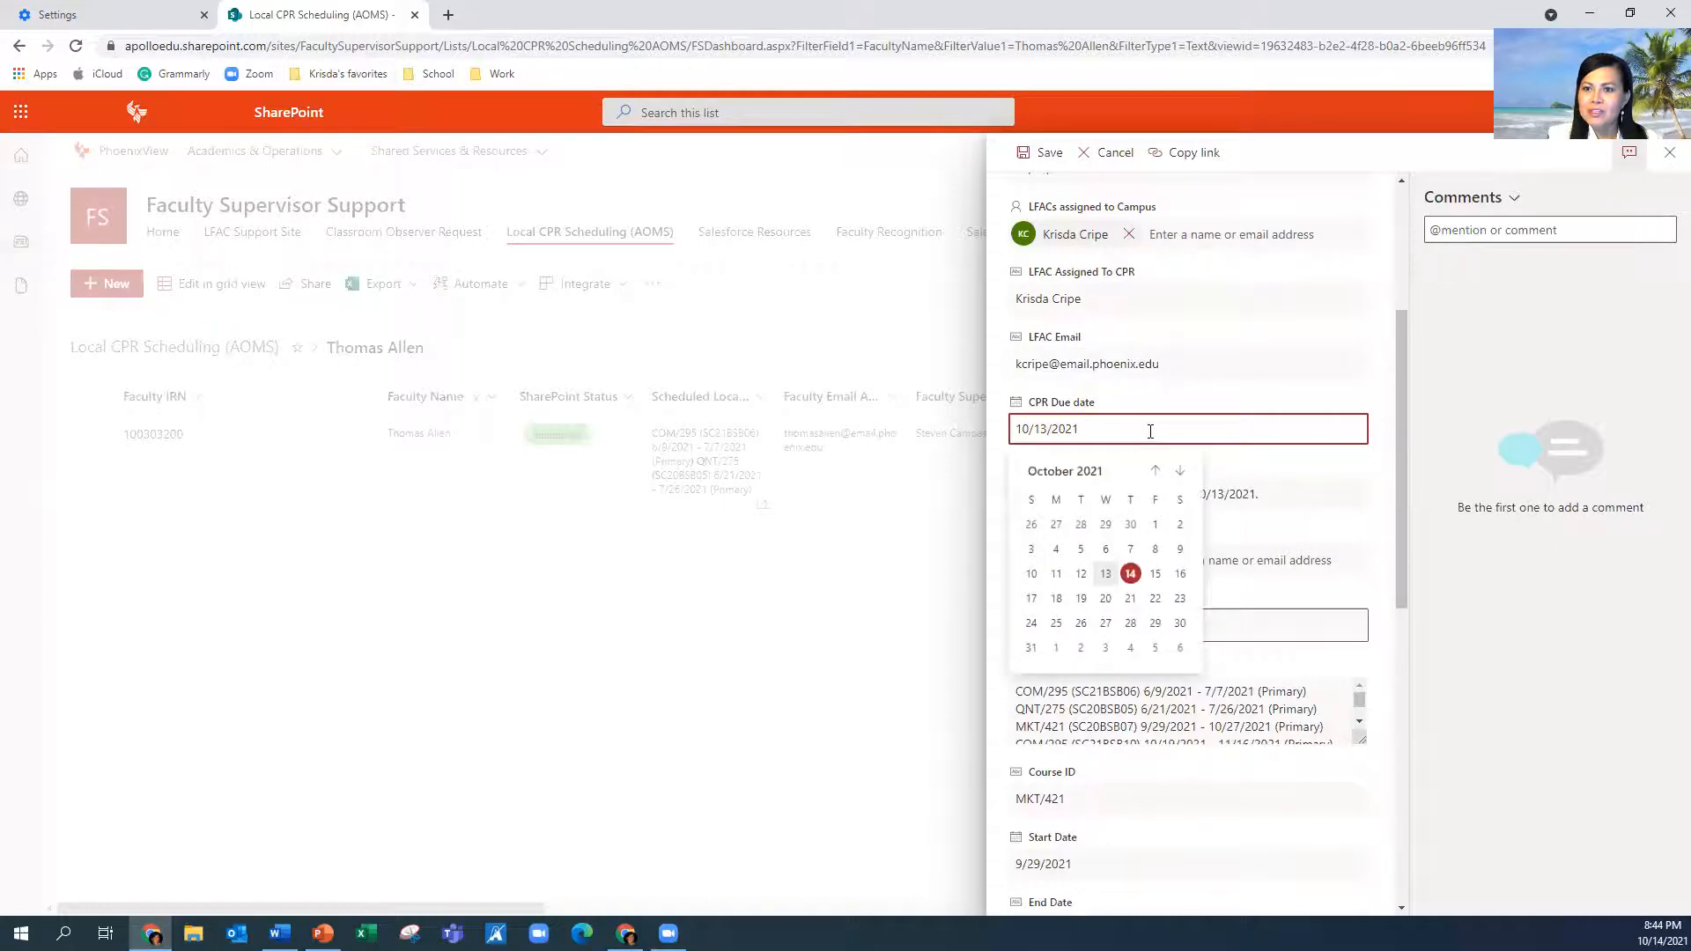
{"action": "left_click", "coordinate": [1326, 473]}
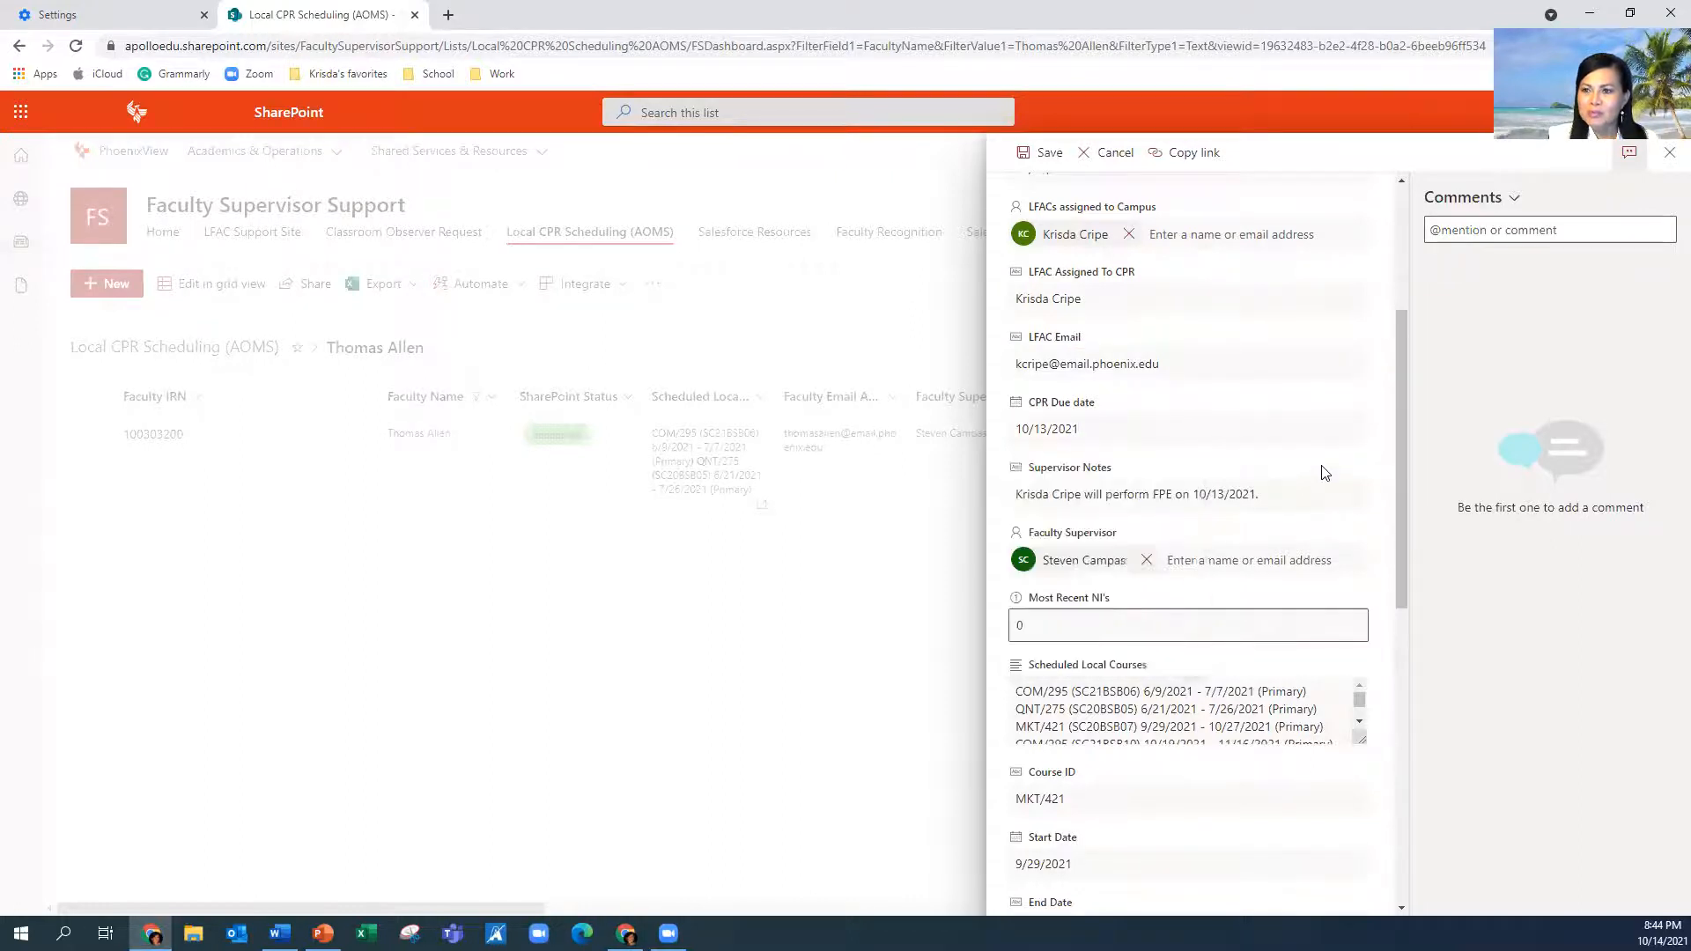
Finish editing the record's Supervisor Notes text
{"action": "scroll", "coordinate": [1401, 529], "scroll_direction": "down", "scroll_amount": 1}
{"action": "scroll", "coordinate": [1400, 528], "scroll_direction": "down", "scroll_amount": 1}
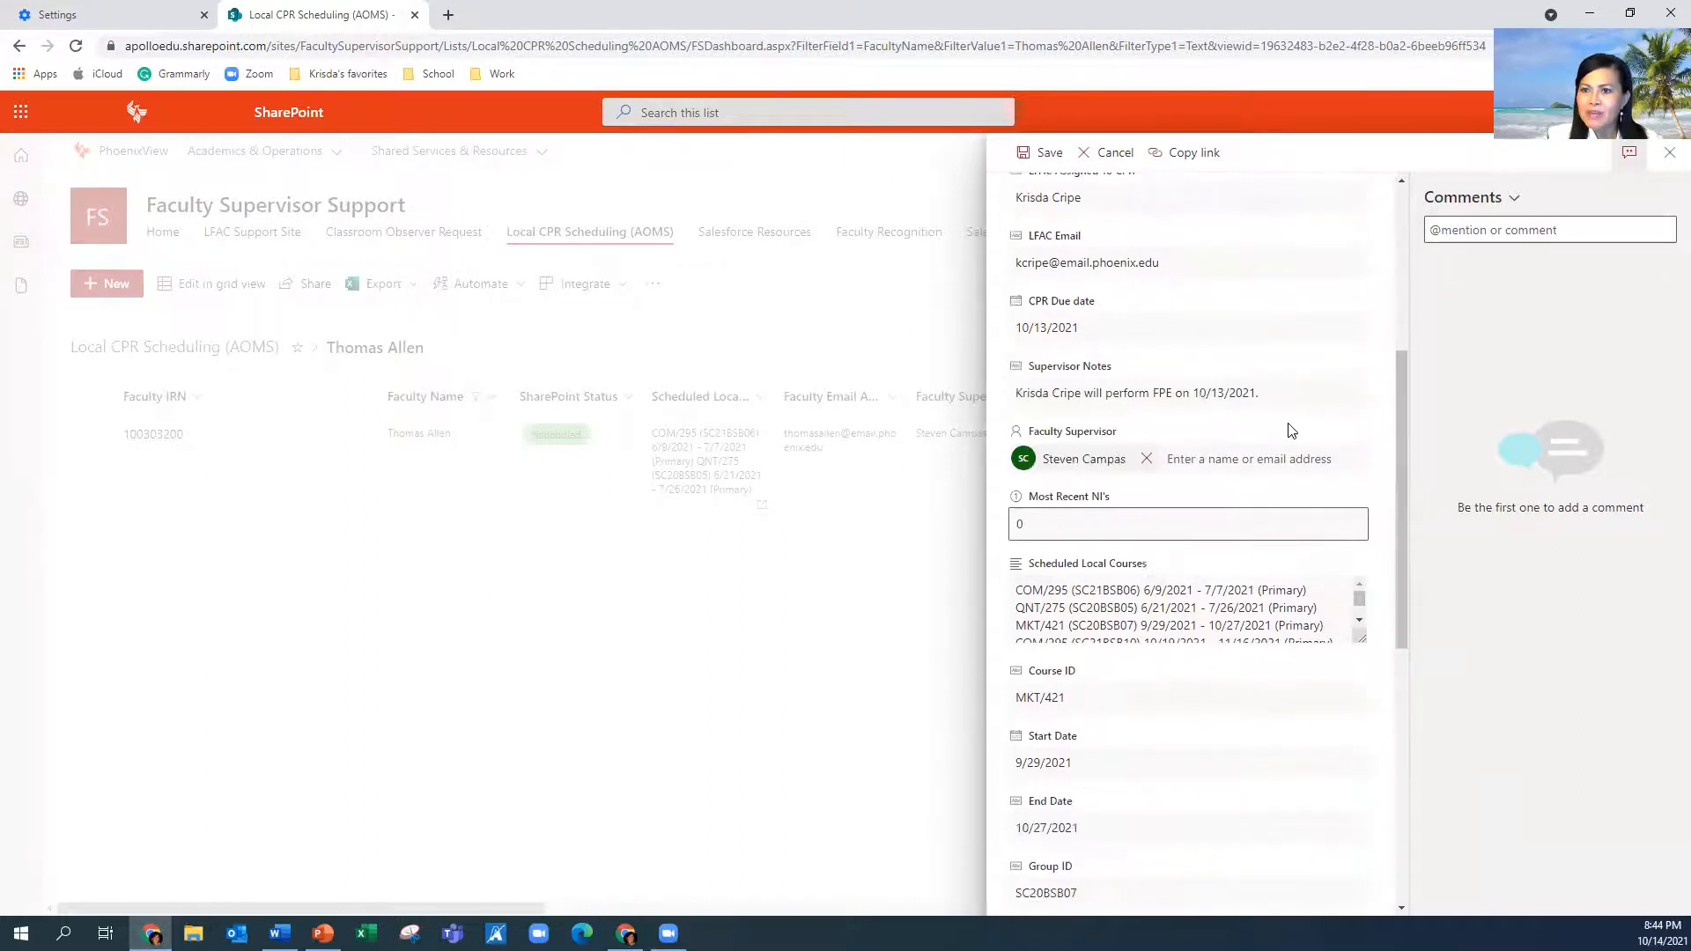
{"action": "triple_click", "coordinate": [1289, 391]}
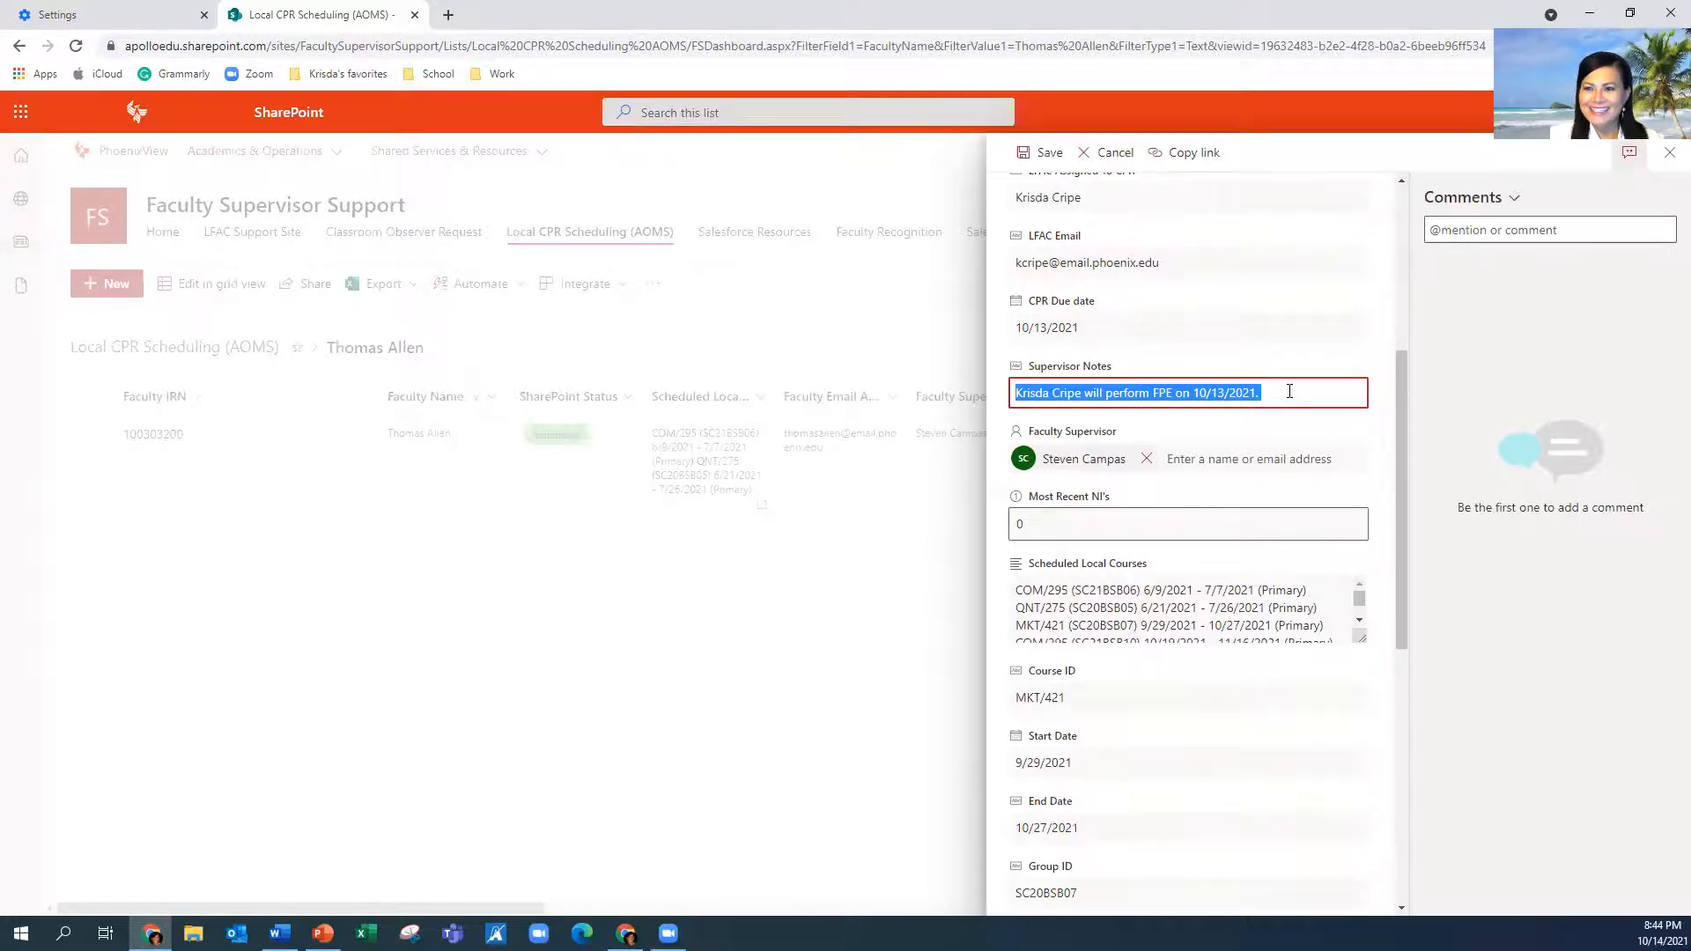
{"action": "left_click", "coordinate": [1372, 472]}
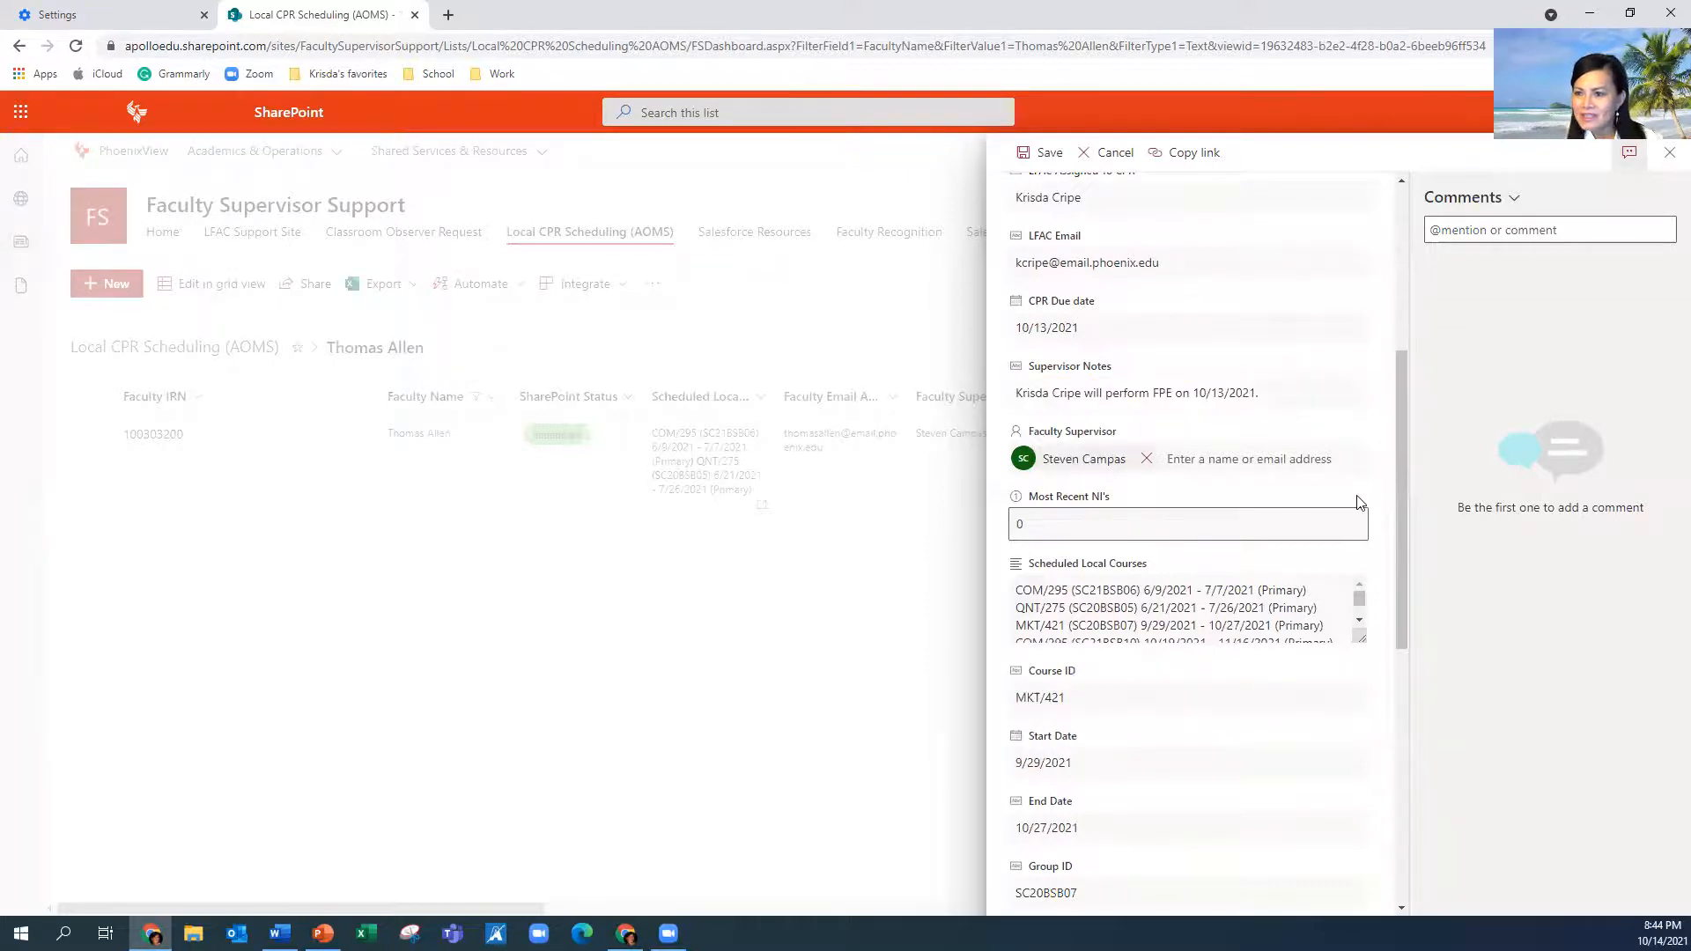
{"action": "left_click_drag", "start_coordinate": [1399, 509], "coordinate": [1395, 607]}
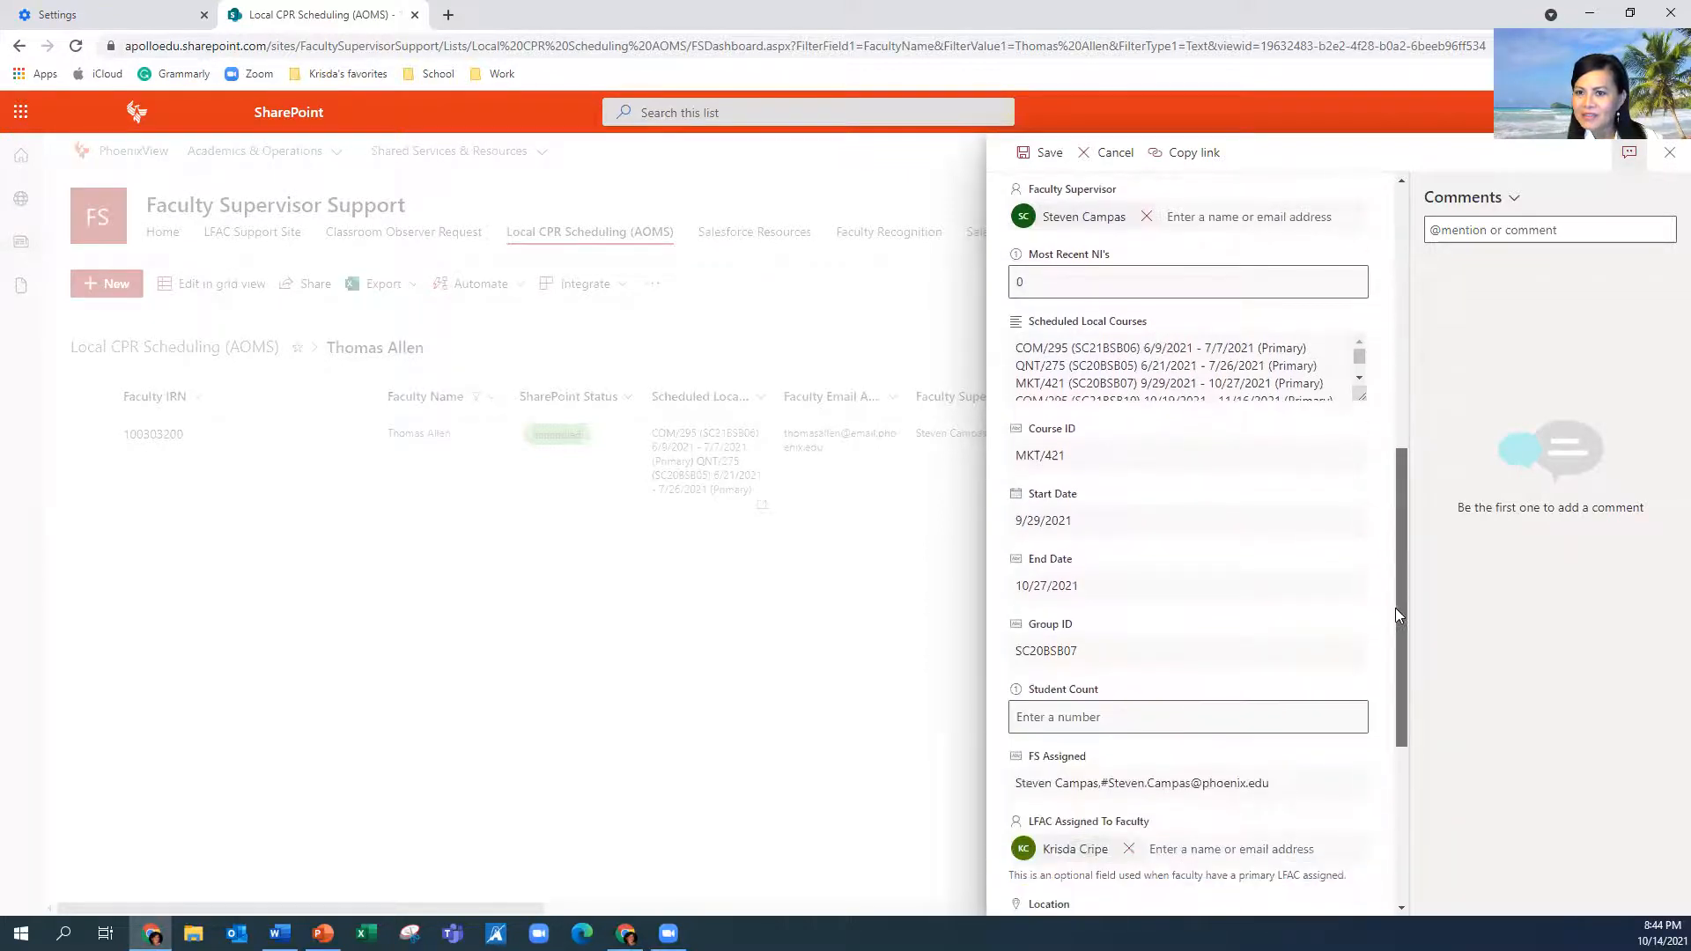
Check Course ID MKT/421 and Start Date 9/29/2021, then scroll to the form's bottom
{"action": "left_click", "coordinate": [1113, 451]}
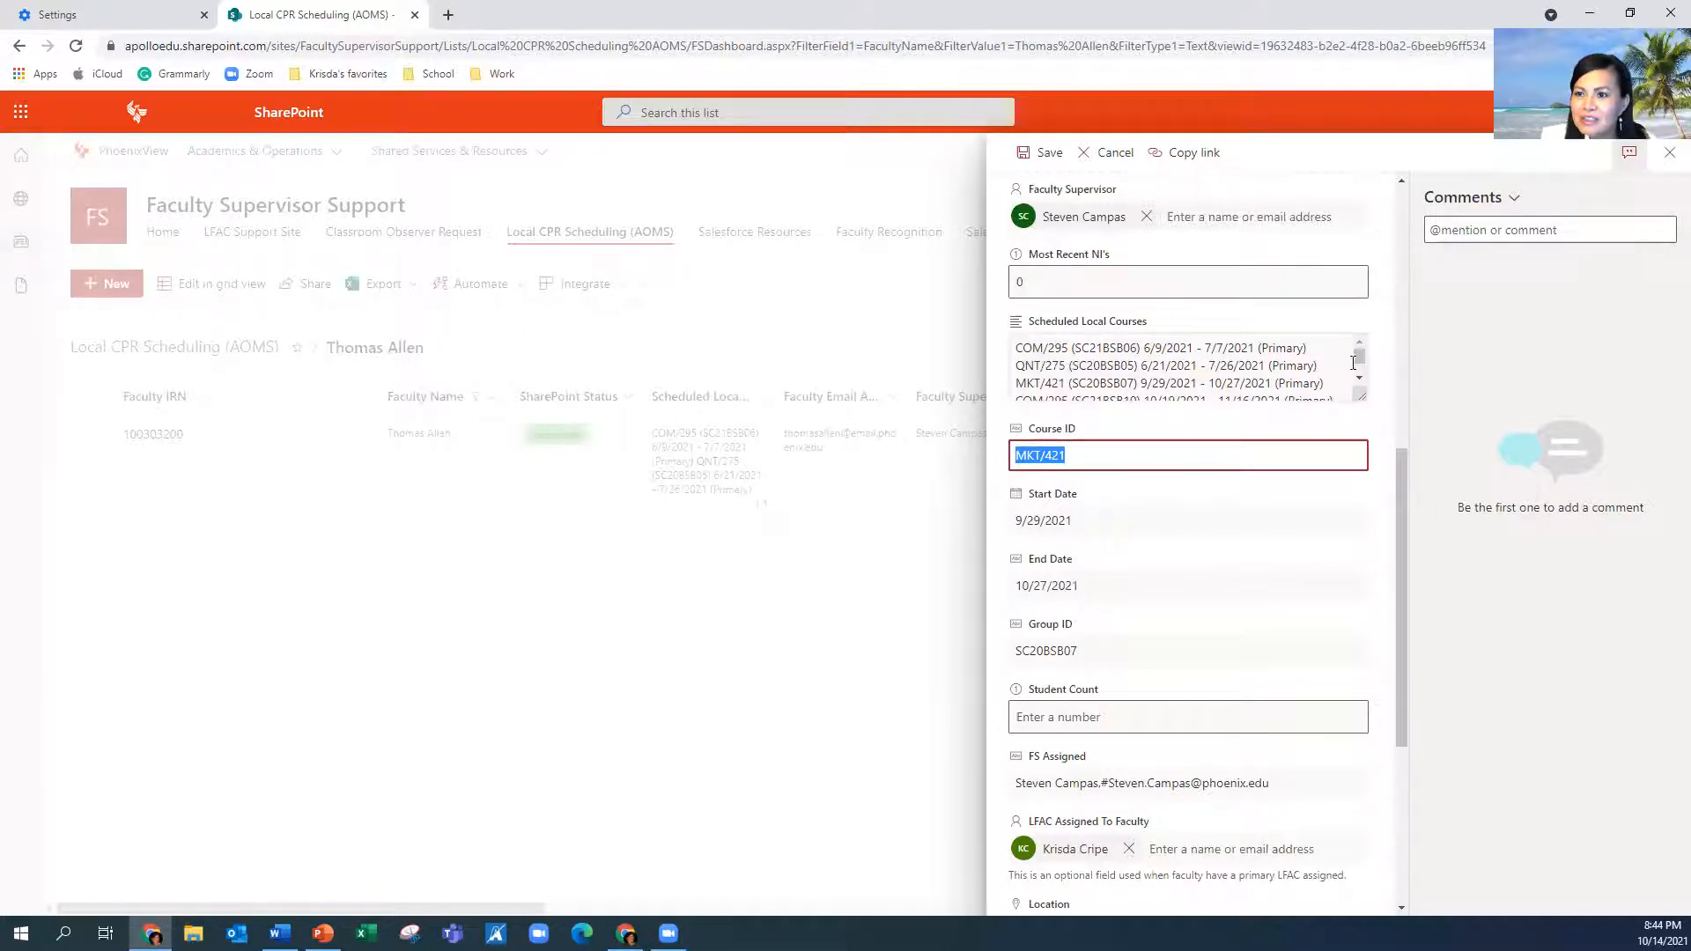
{"action": "left_click", "coordinate": [1353, 363]}
{"action": "scroll", "coordinate": [1347, 368], "scroll_direction": "down", "scroll_amount": 1}
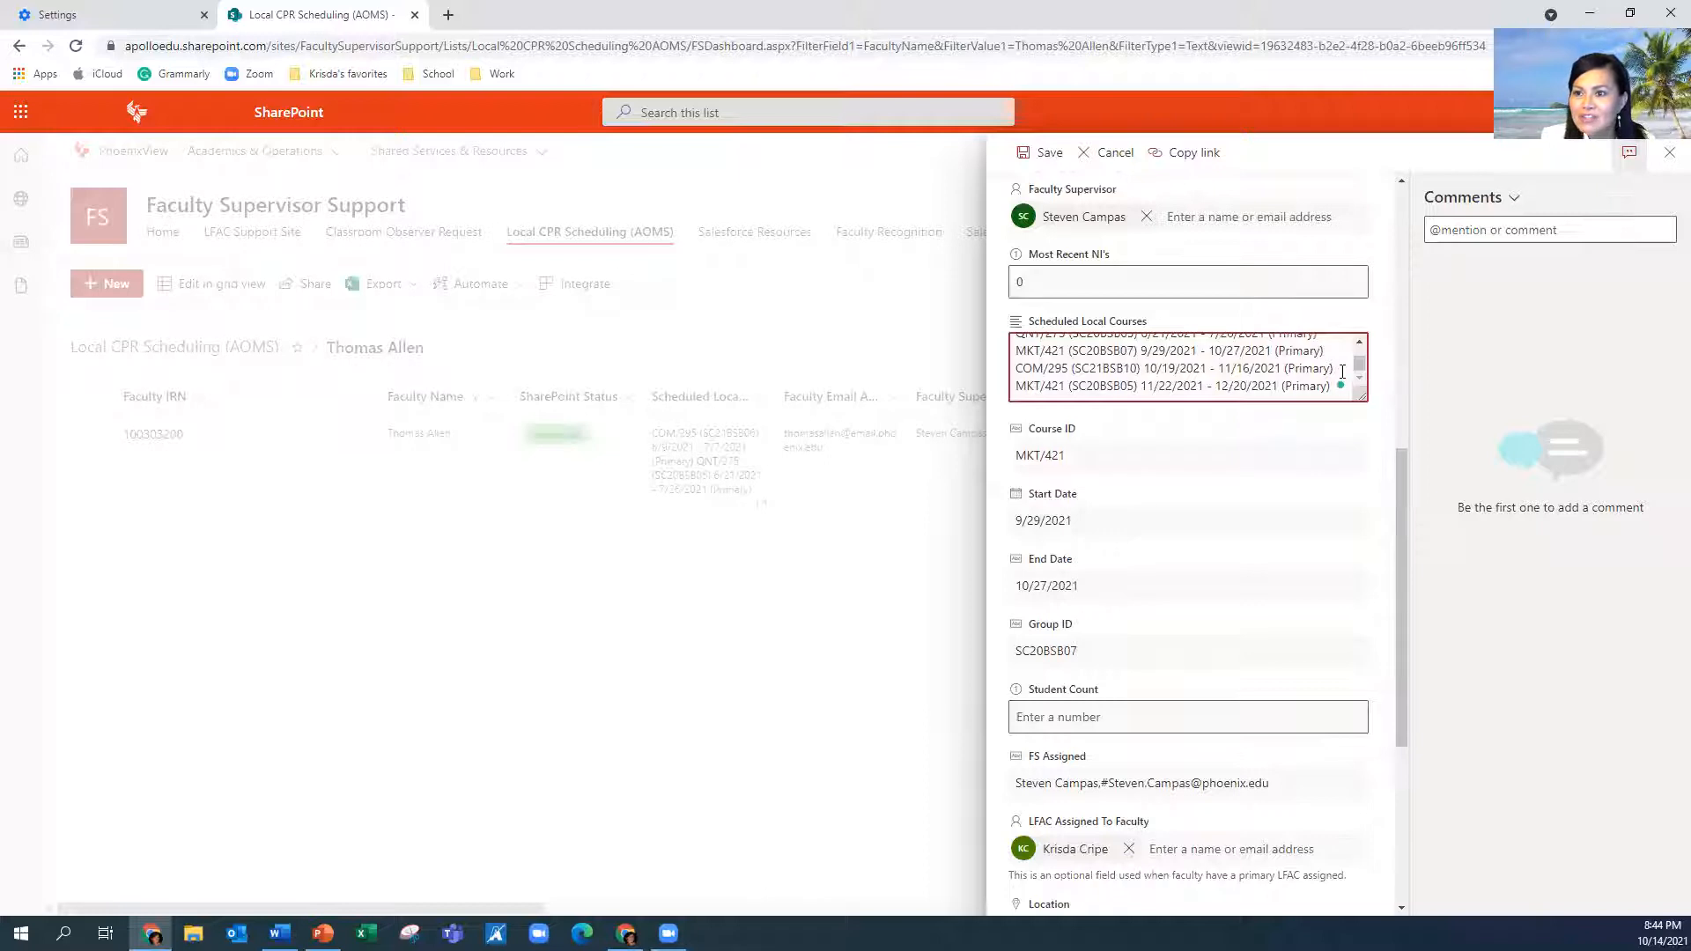
{"action": "left_click", "coordinate": [1150, 461]}
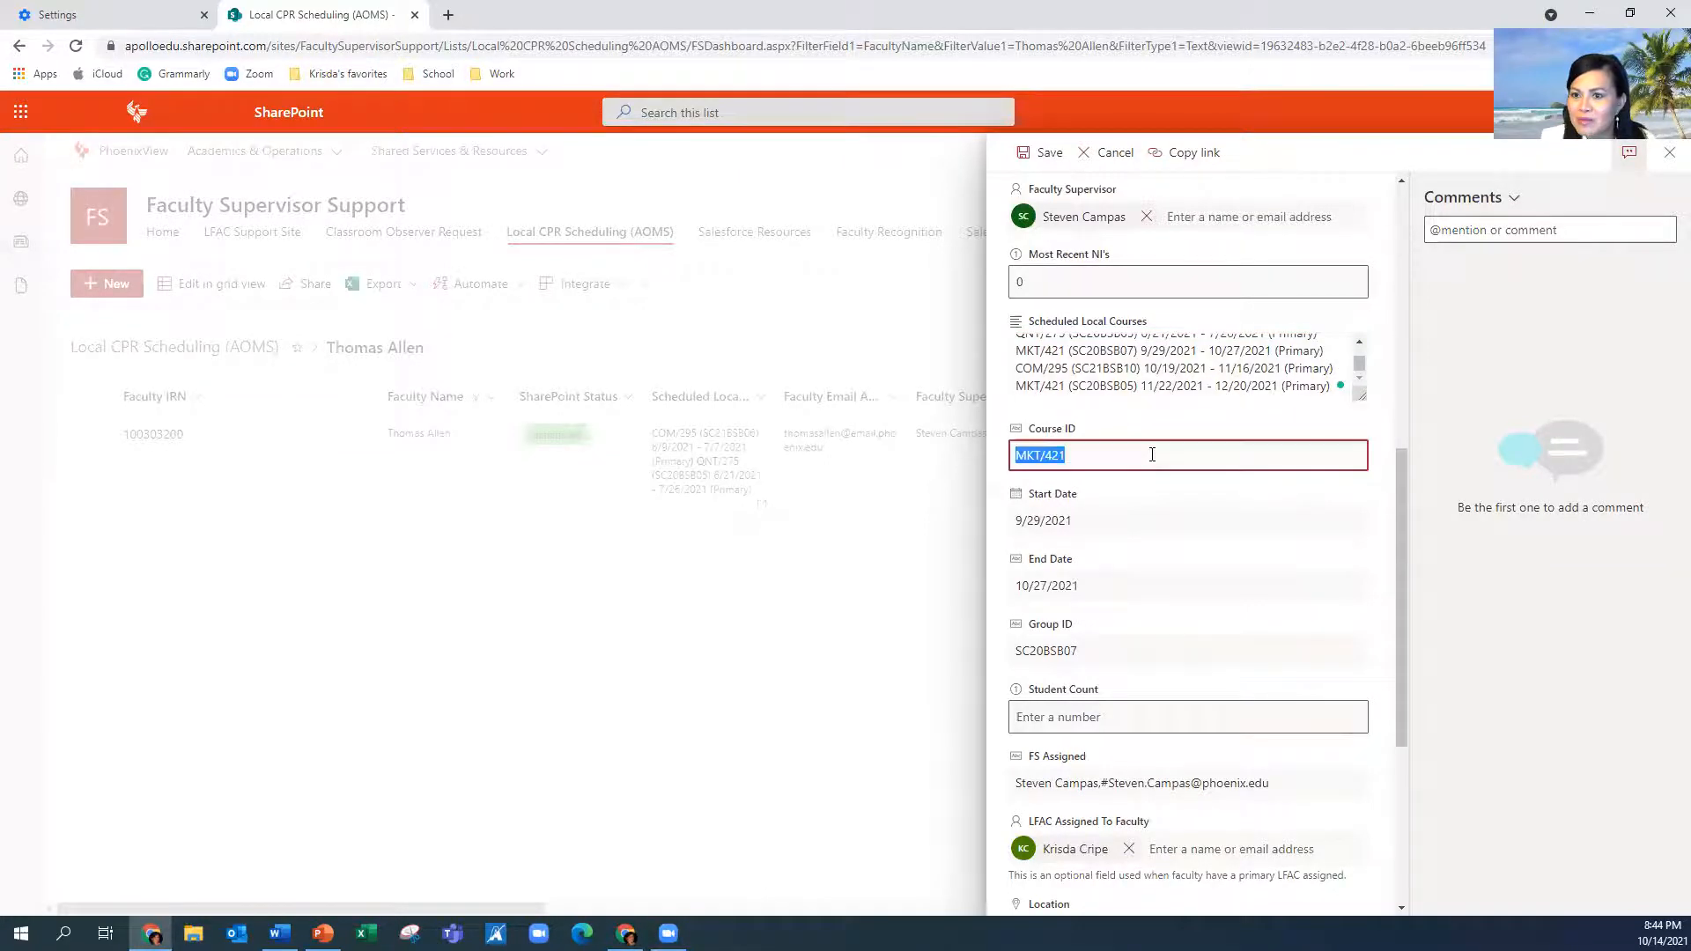
{"action": "left_click", "coordinate": [1147, 523]}
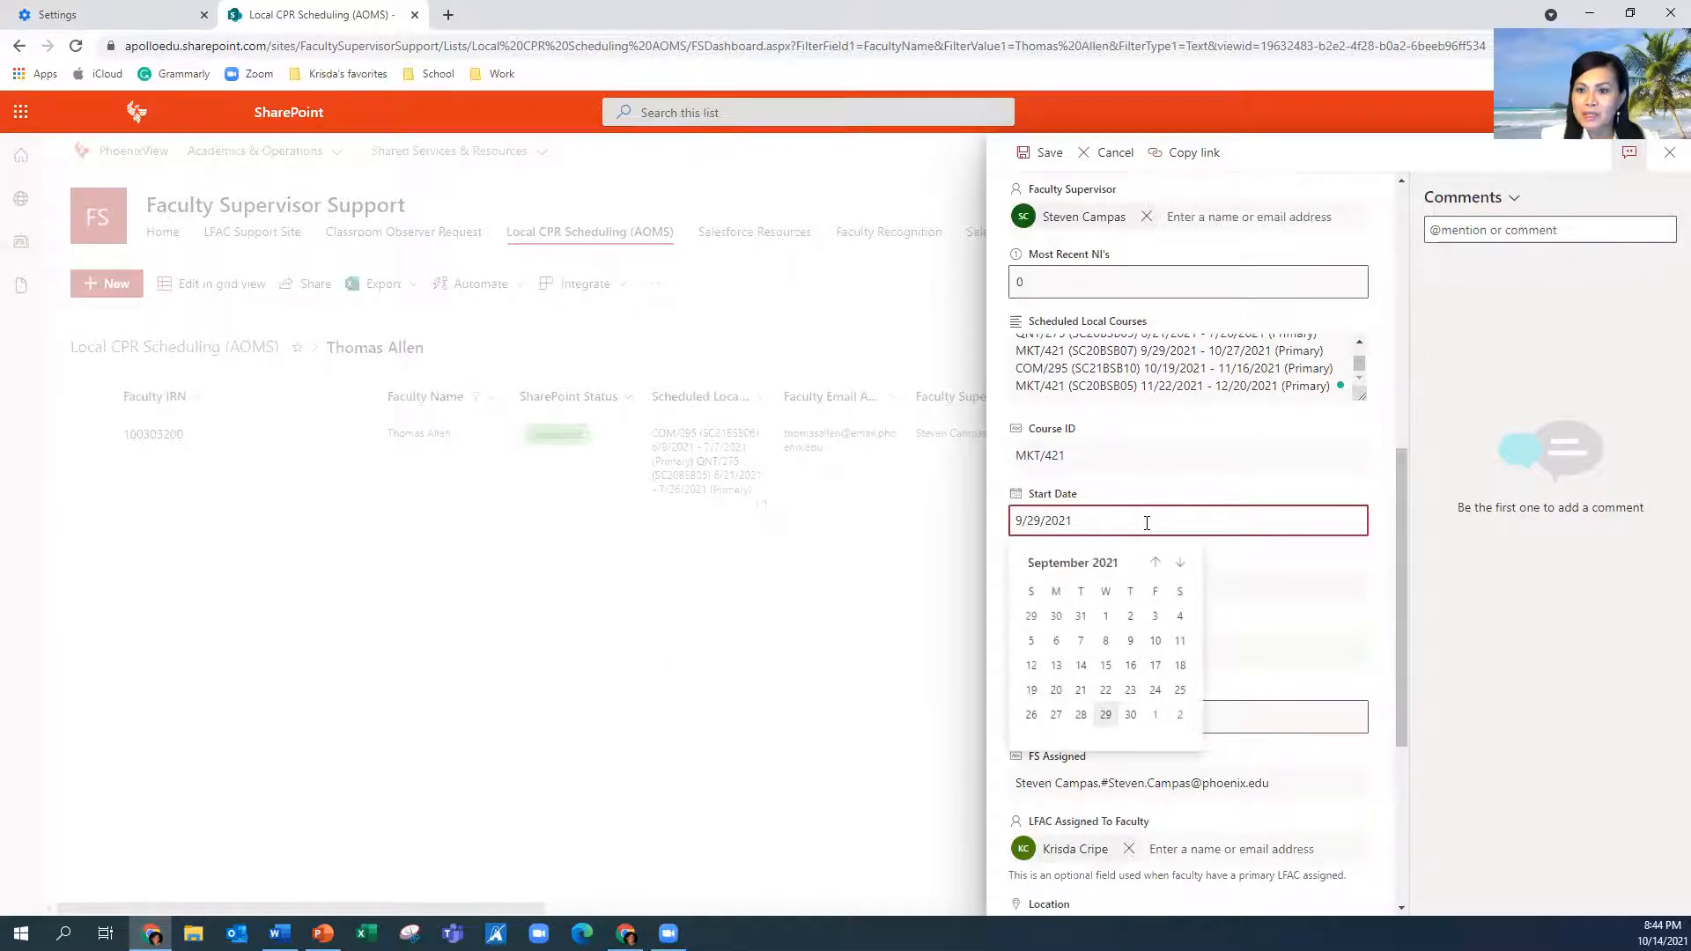
{"action": "left_click", "coordinate": [1305, 558]}
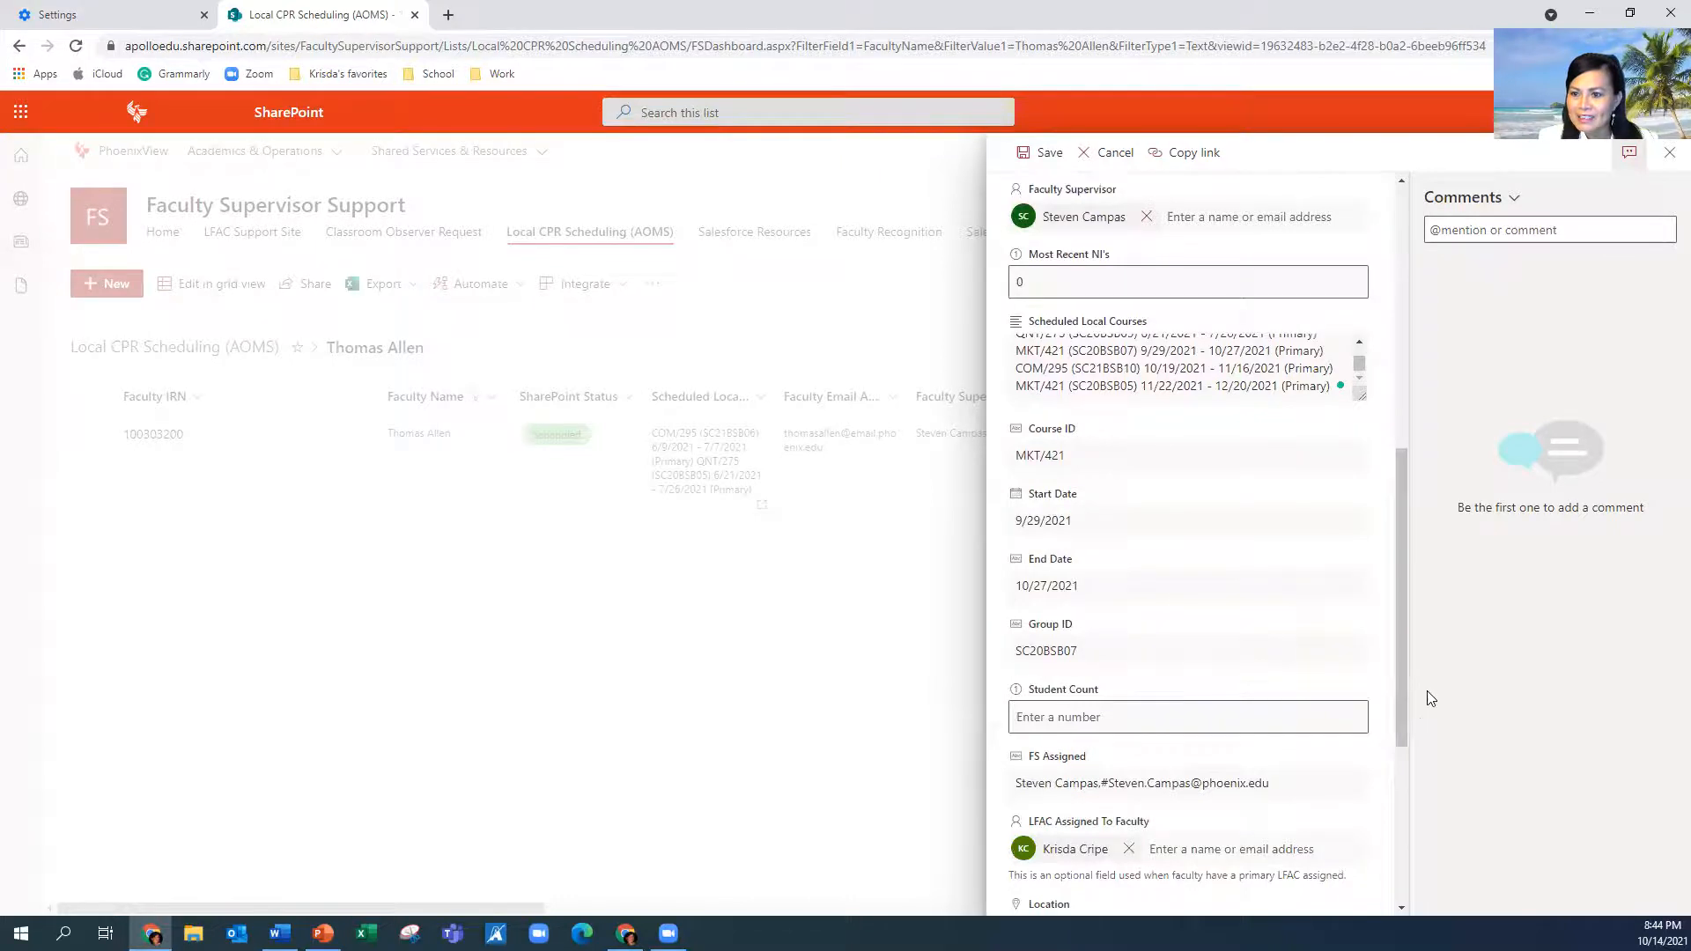
{"action": "scroll", "coordinate": [1394, 762], "scroll_direction": "down", "scroll_amount": 1}
{"action": "scroll", "coordinate": [1390, 792], "scroll_direction": "down", "scroll_amount": 5}
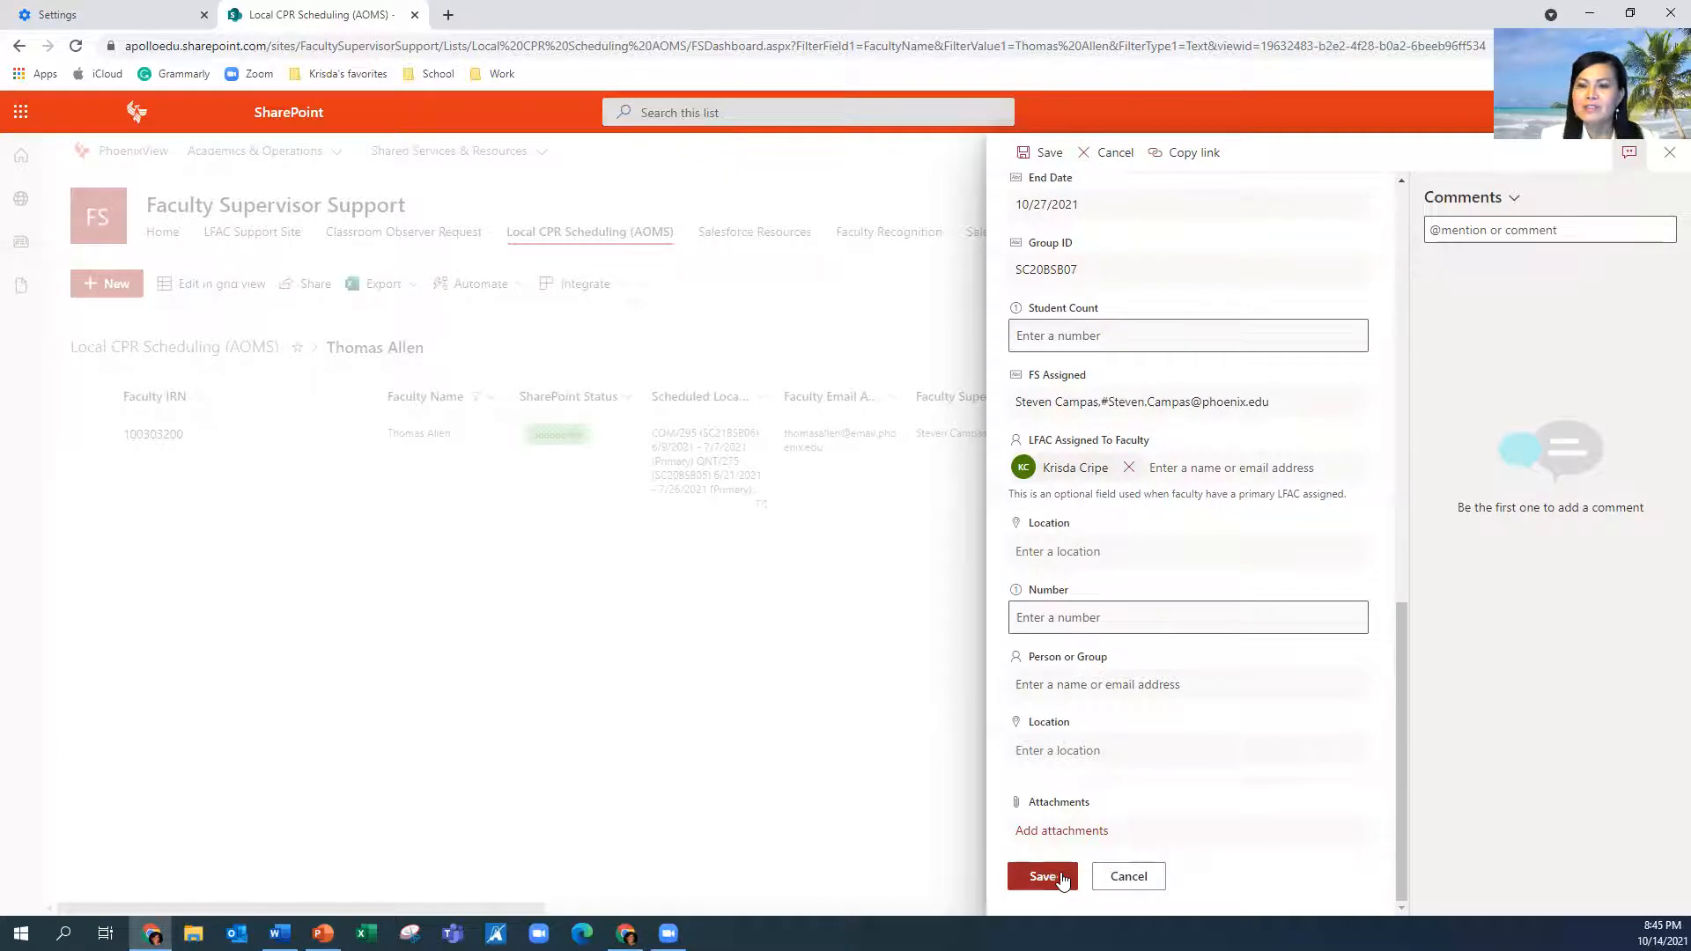
Save the edited CPR scheduling record and open a new tab at the Google home page
{"action": "left_click", "coordinate": [1128, 884]}
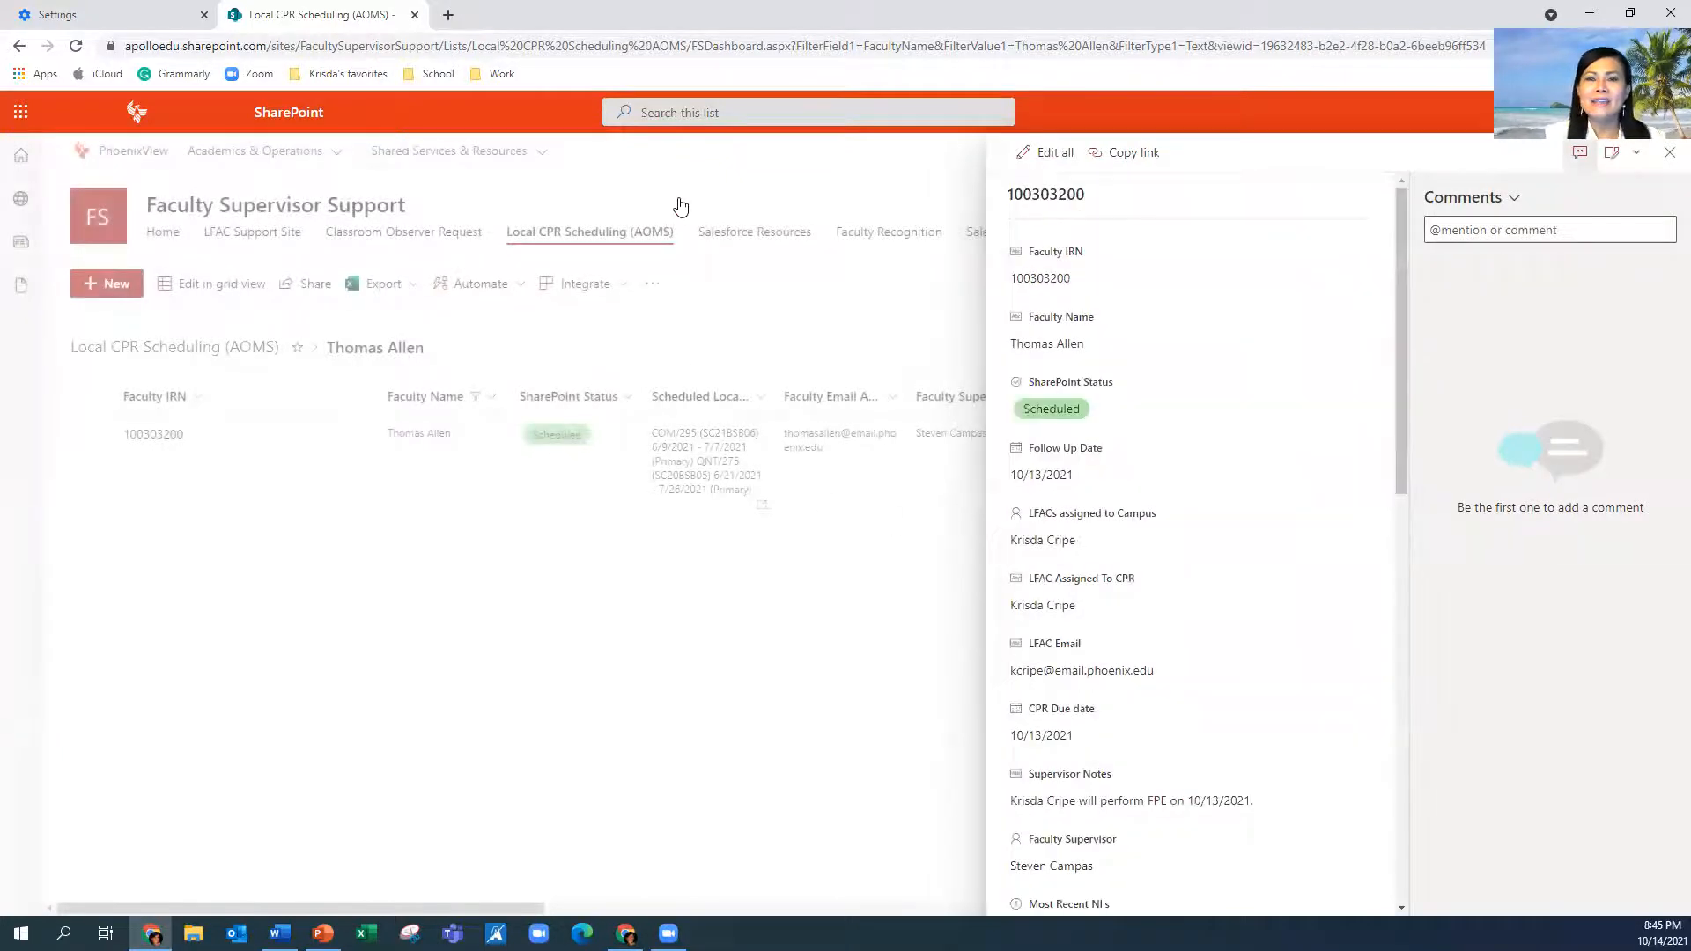
{"action": "left_click", "coordinate": [448, 15]}
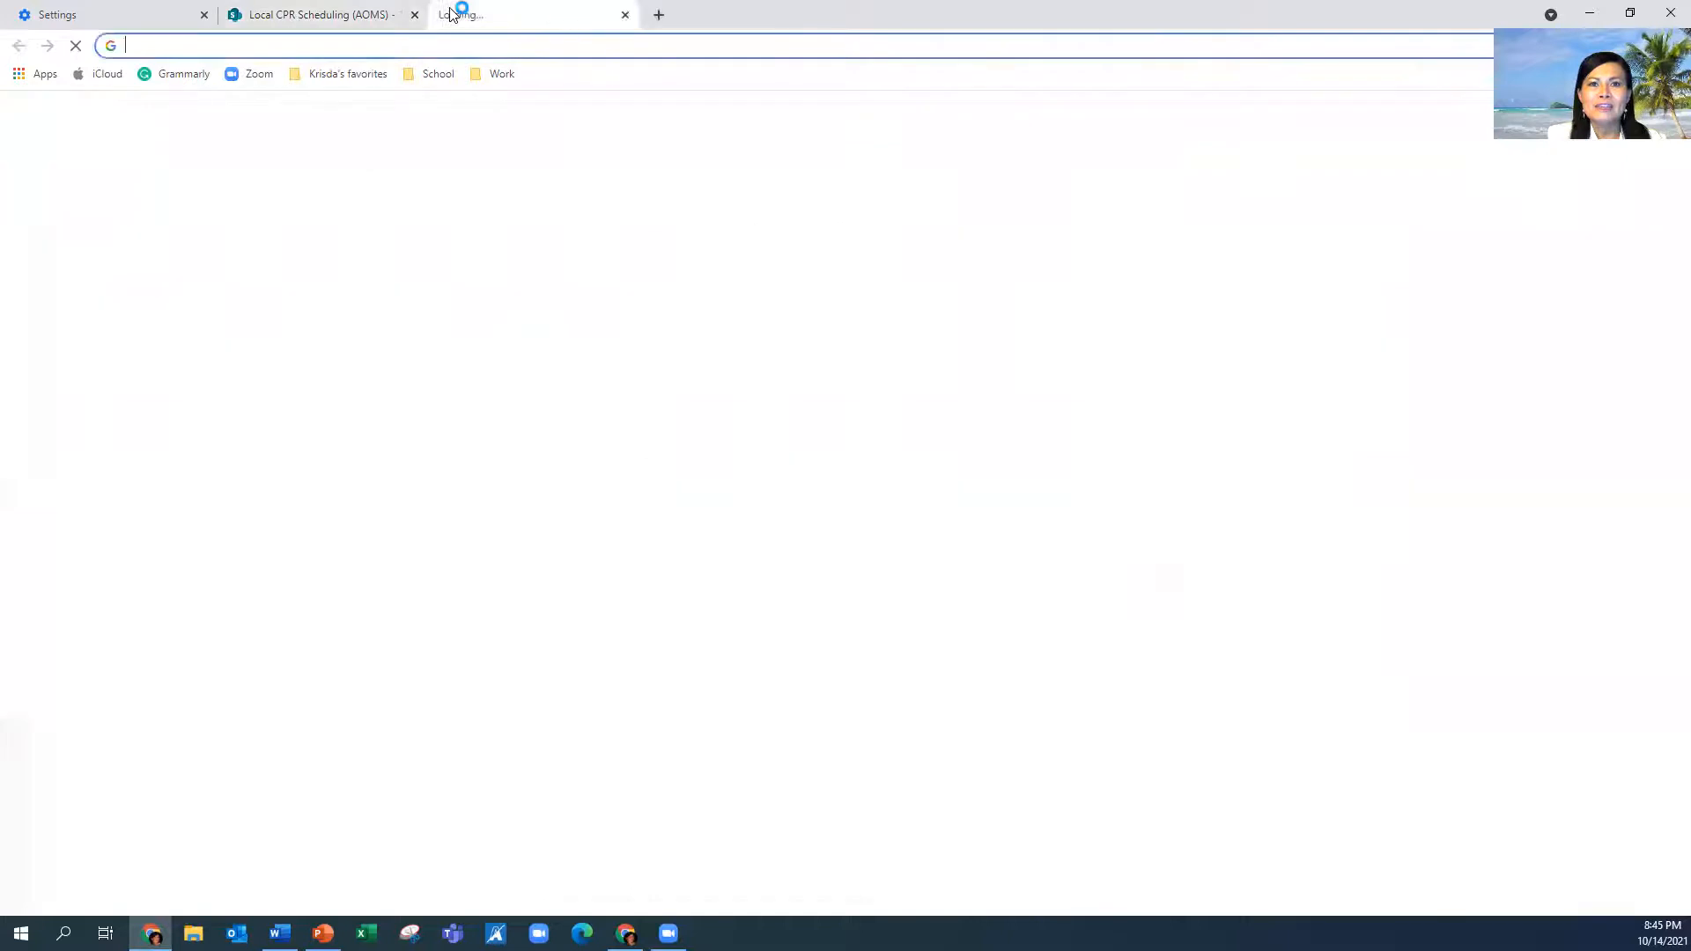
{"action": "left_click", "coordinate": [429, 76]}
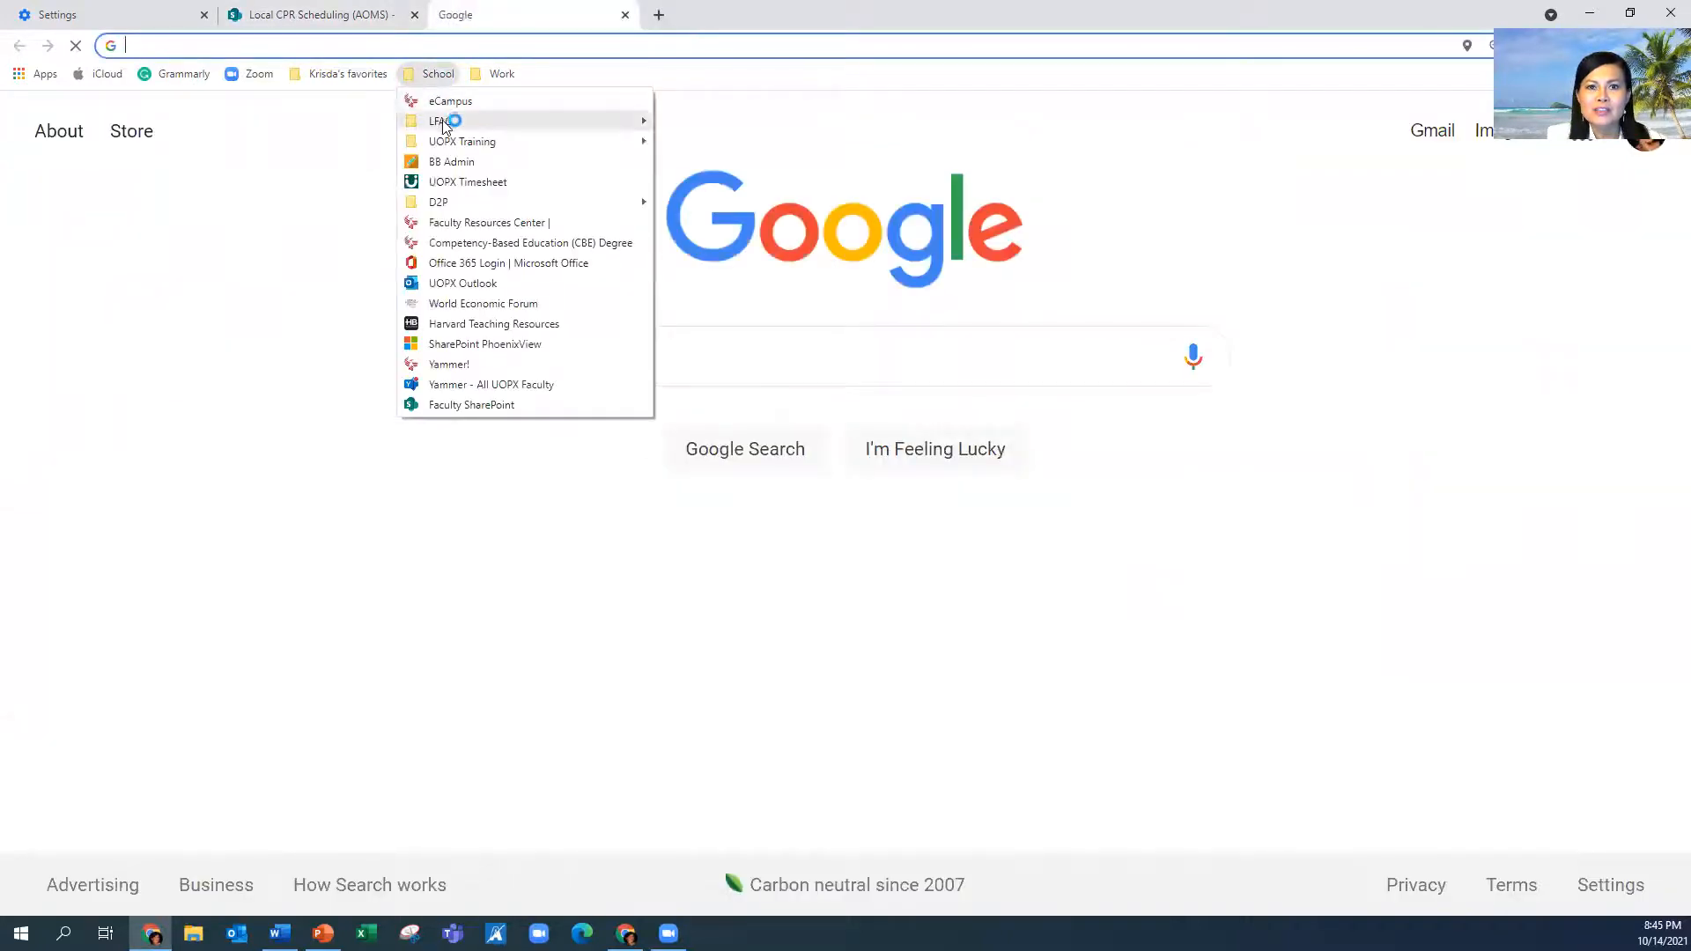
{"action": "mouse_move", "coordinate": [527, 123]}
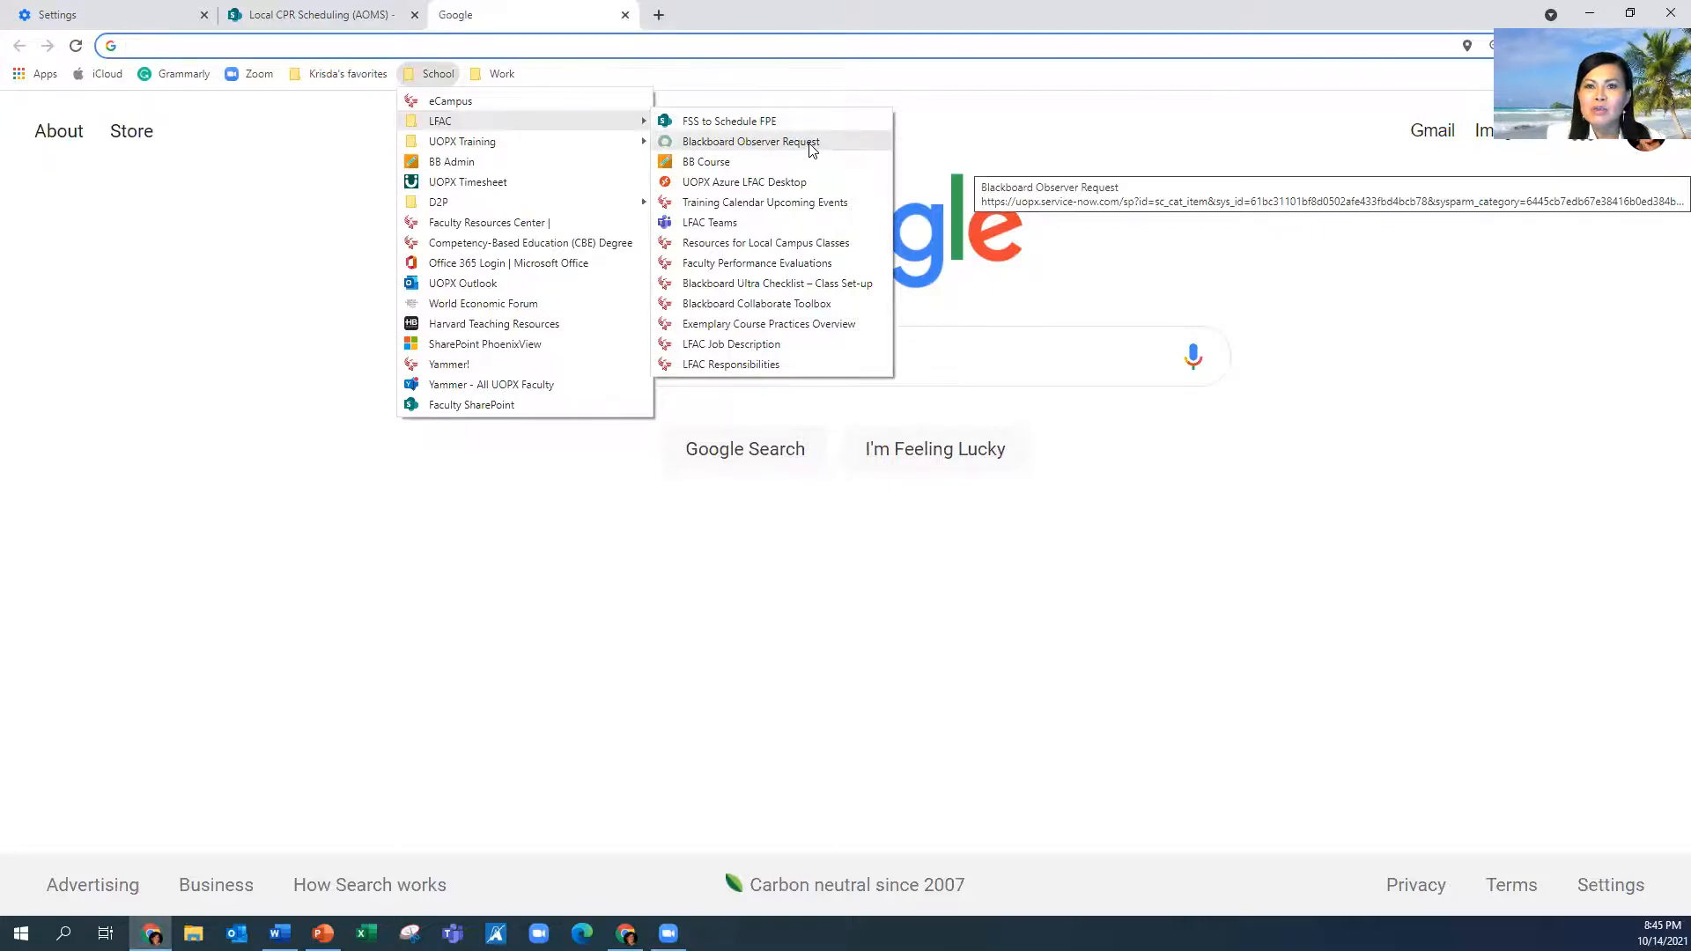
Open the Blackboard Observer Request form and select the Classroom Observer request type
{"action": "left_click", "coordinate": [811, 148]}
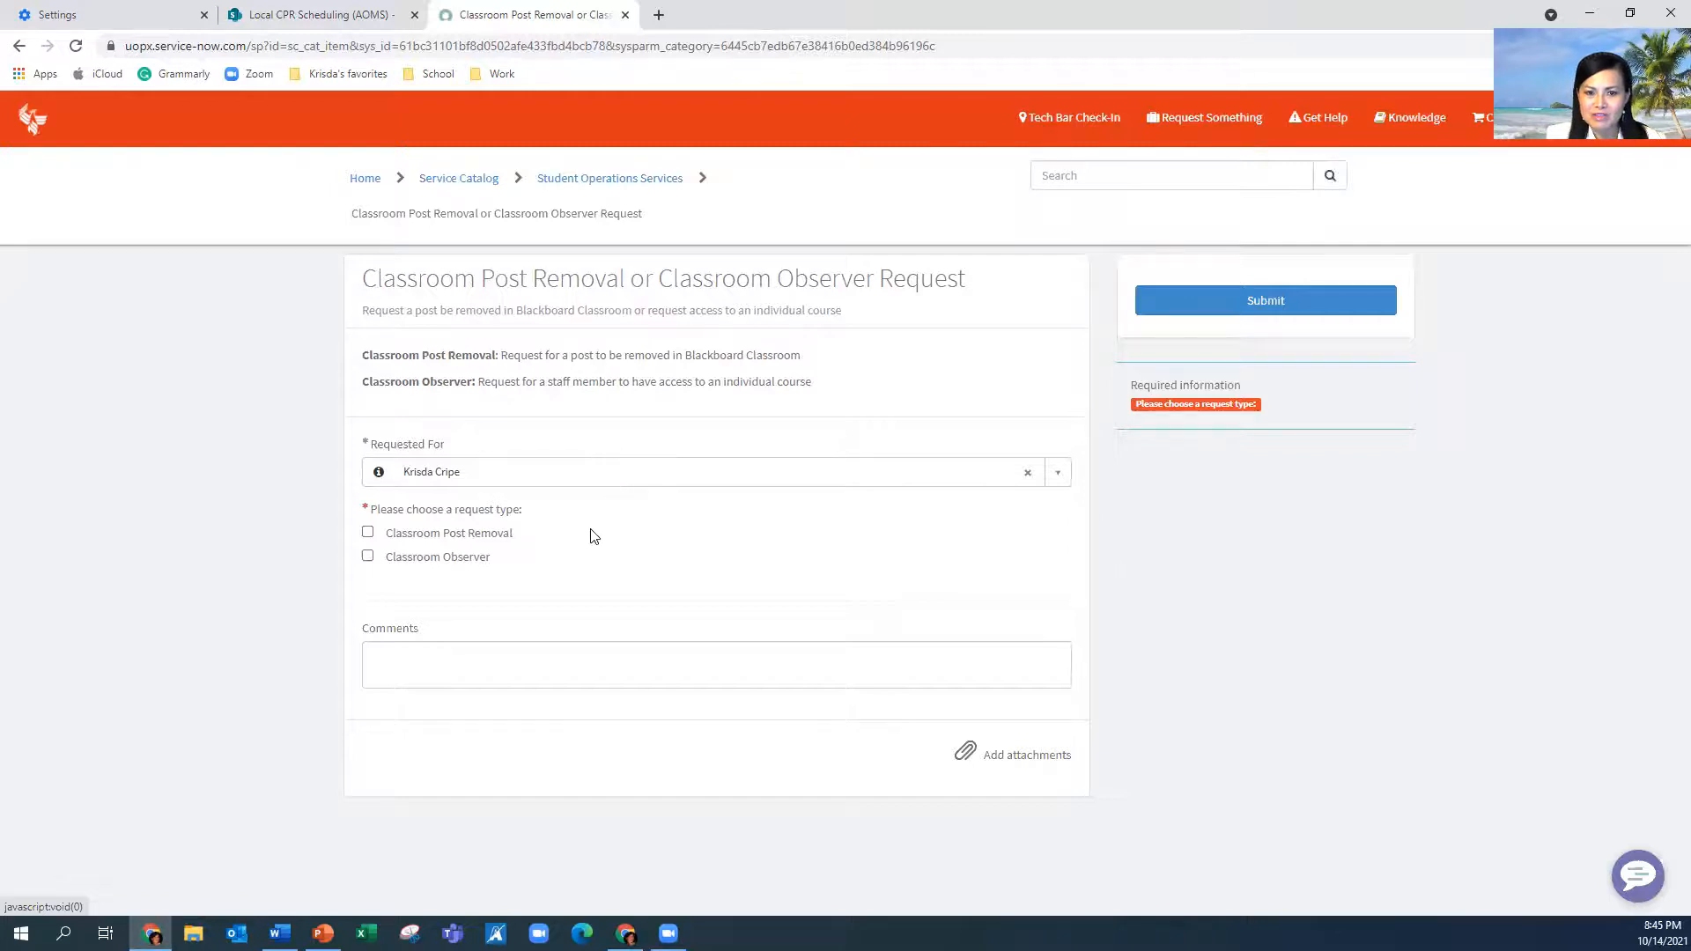
{"action": "left_click", "coordinate": [368, 557]}
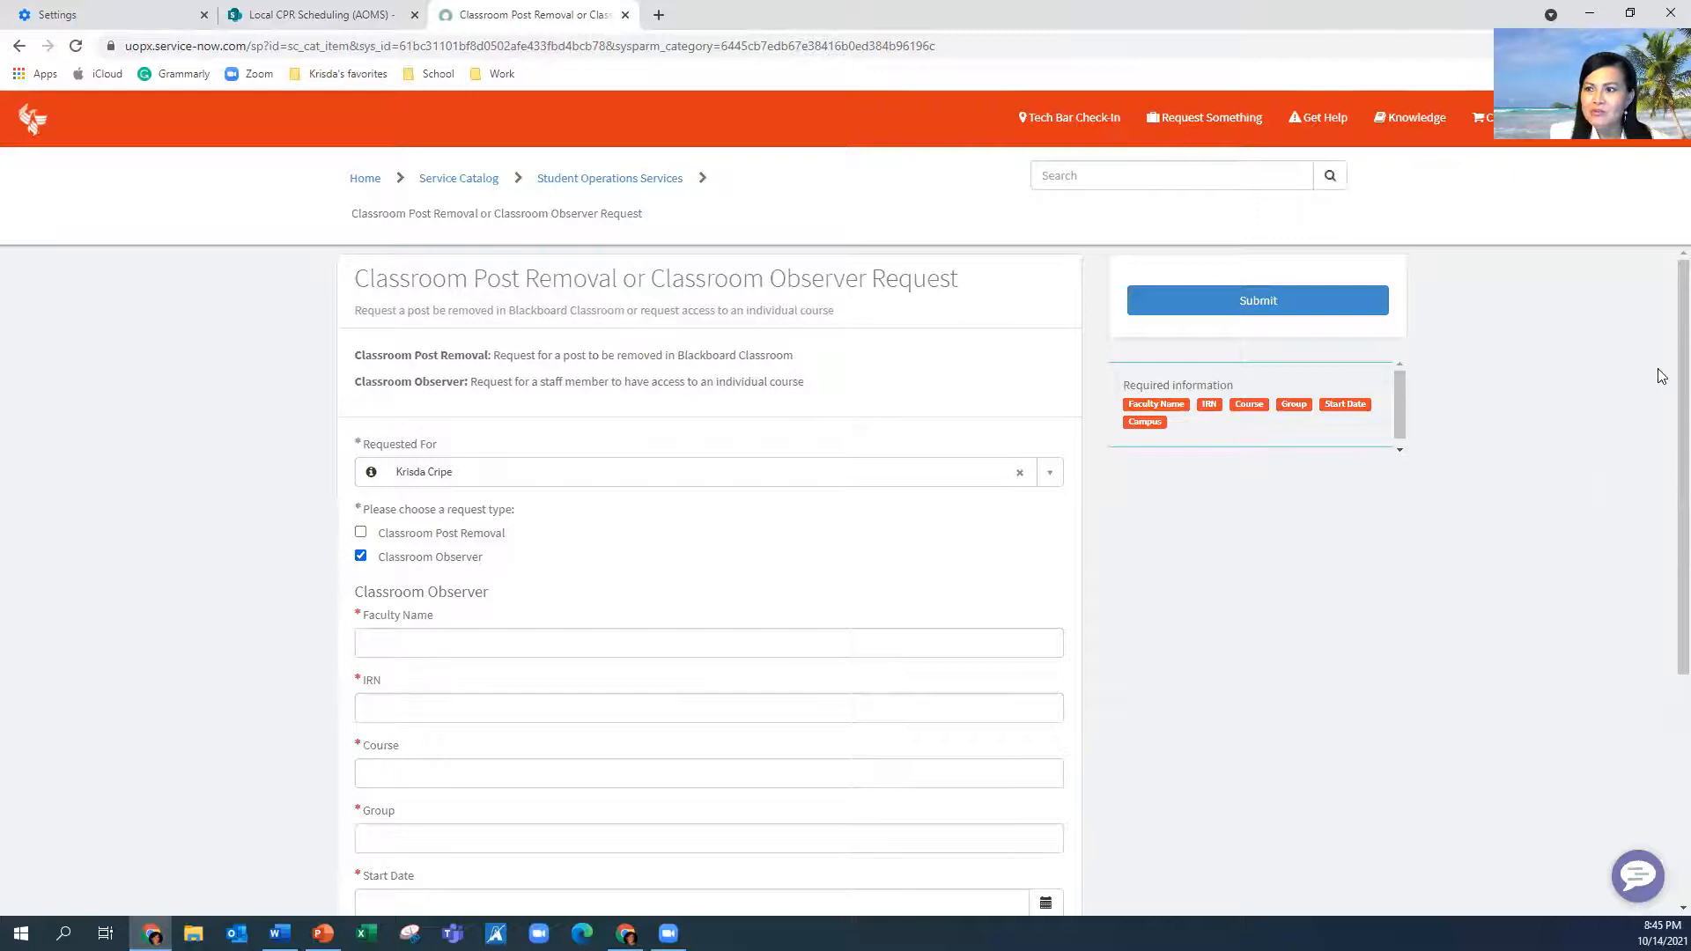
{"action": "left_click_drag", "start_coordinate": [1678, 382], "coordinate": [1662, 562]}
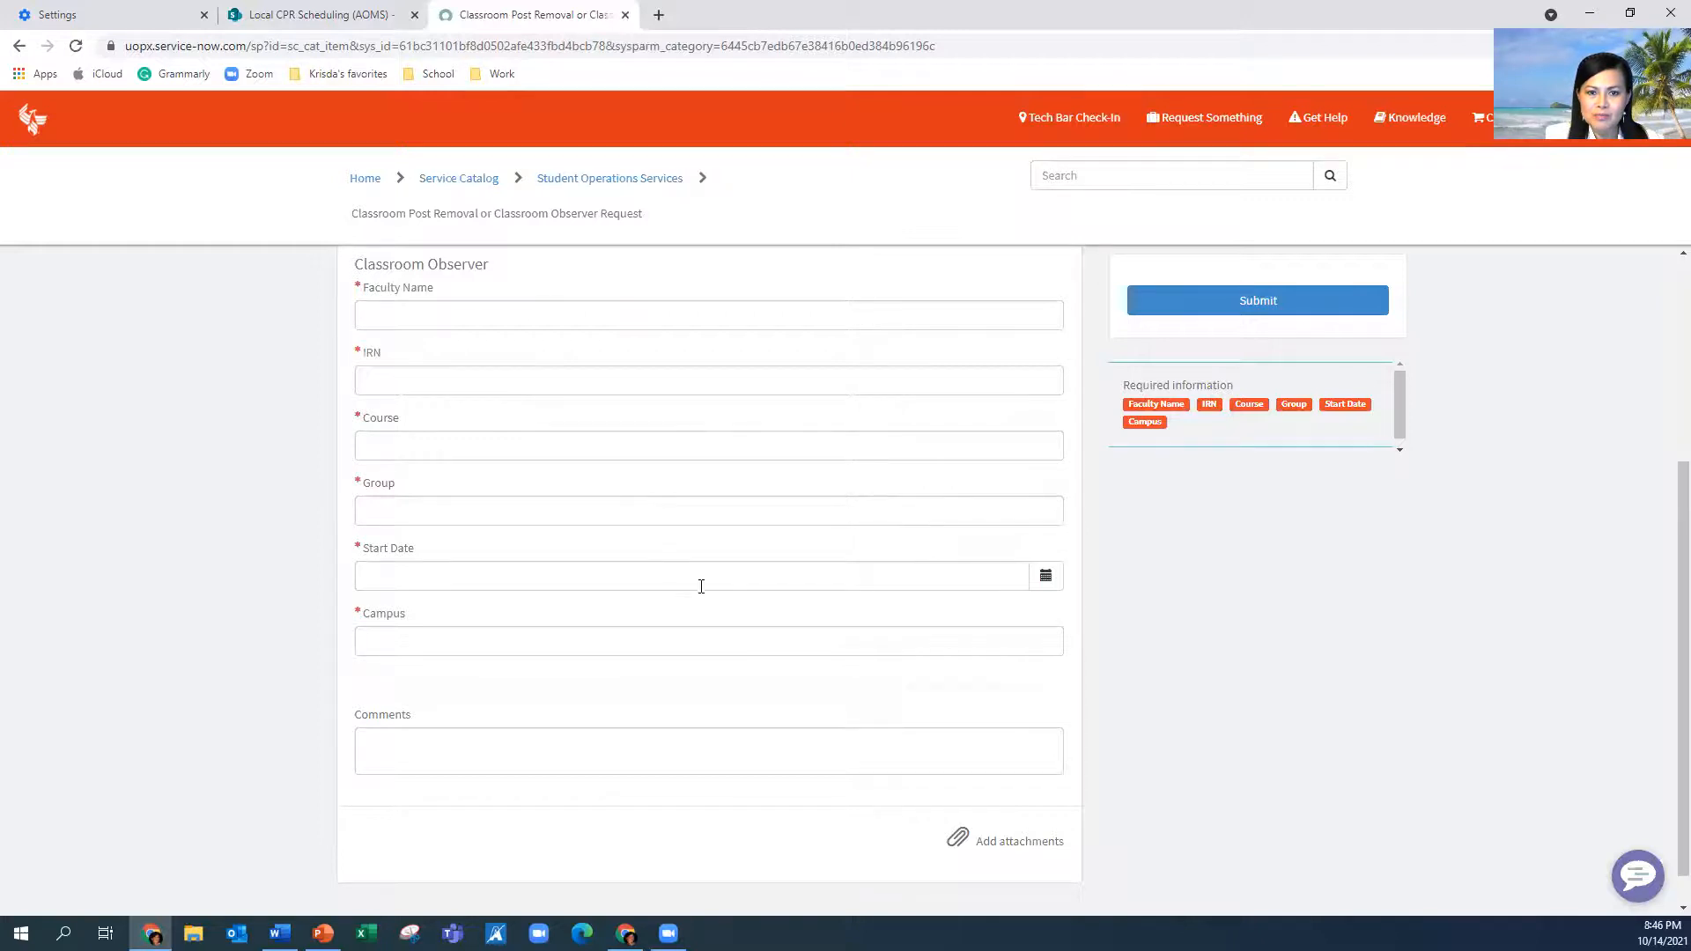
{"action": "left_click", "coordinate": [743, 636]}
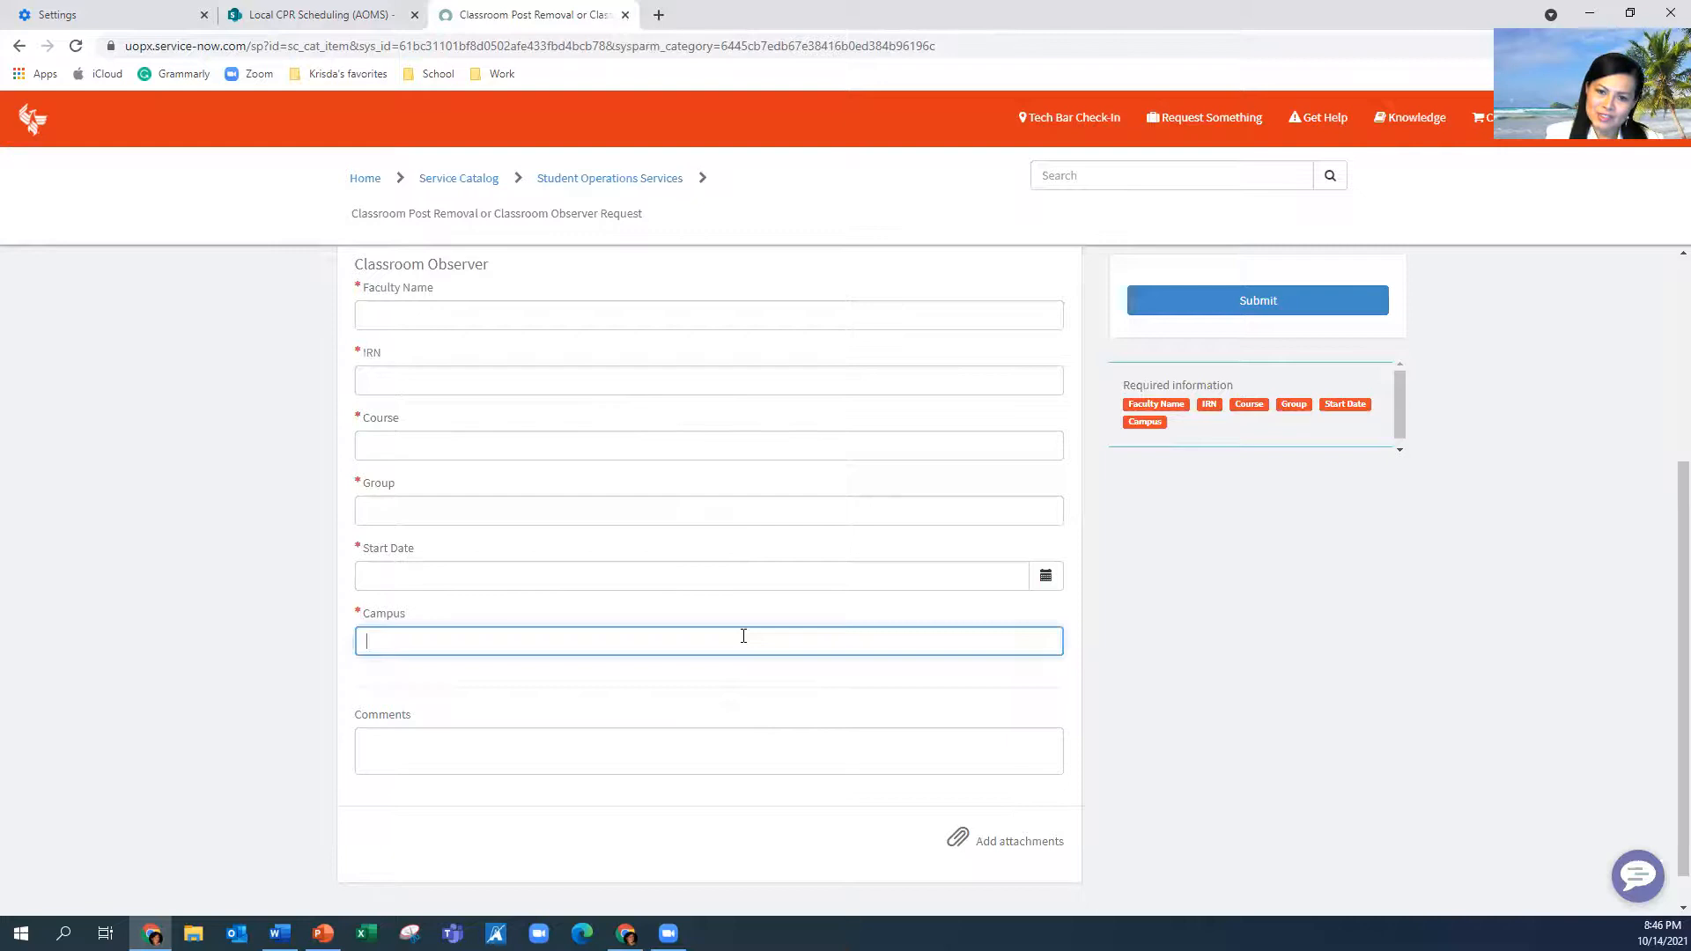
{"action": "left_click", "coordinate": [1187, 629]}
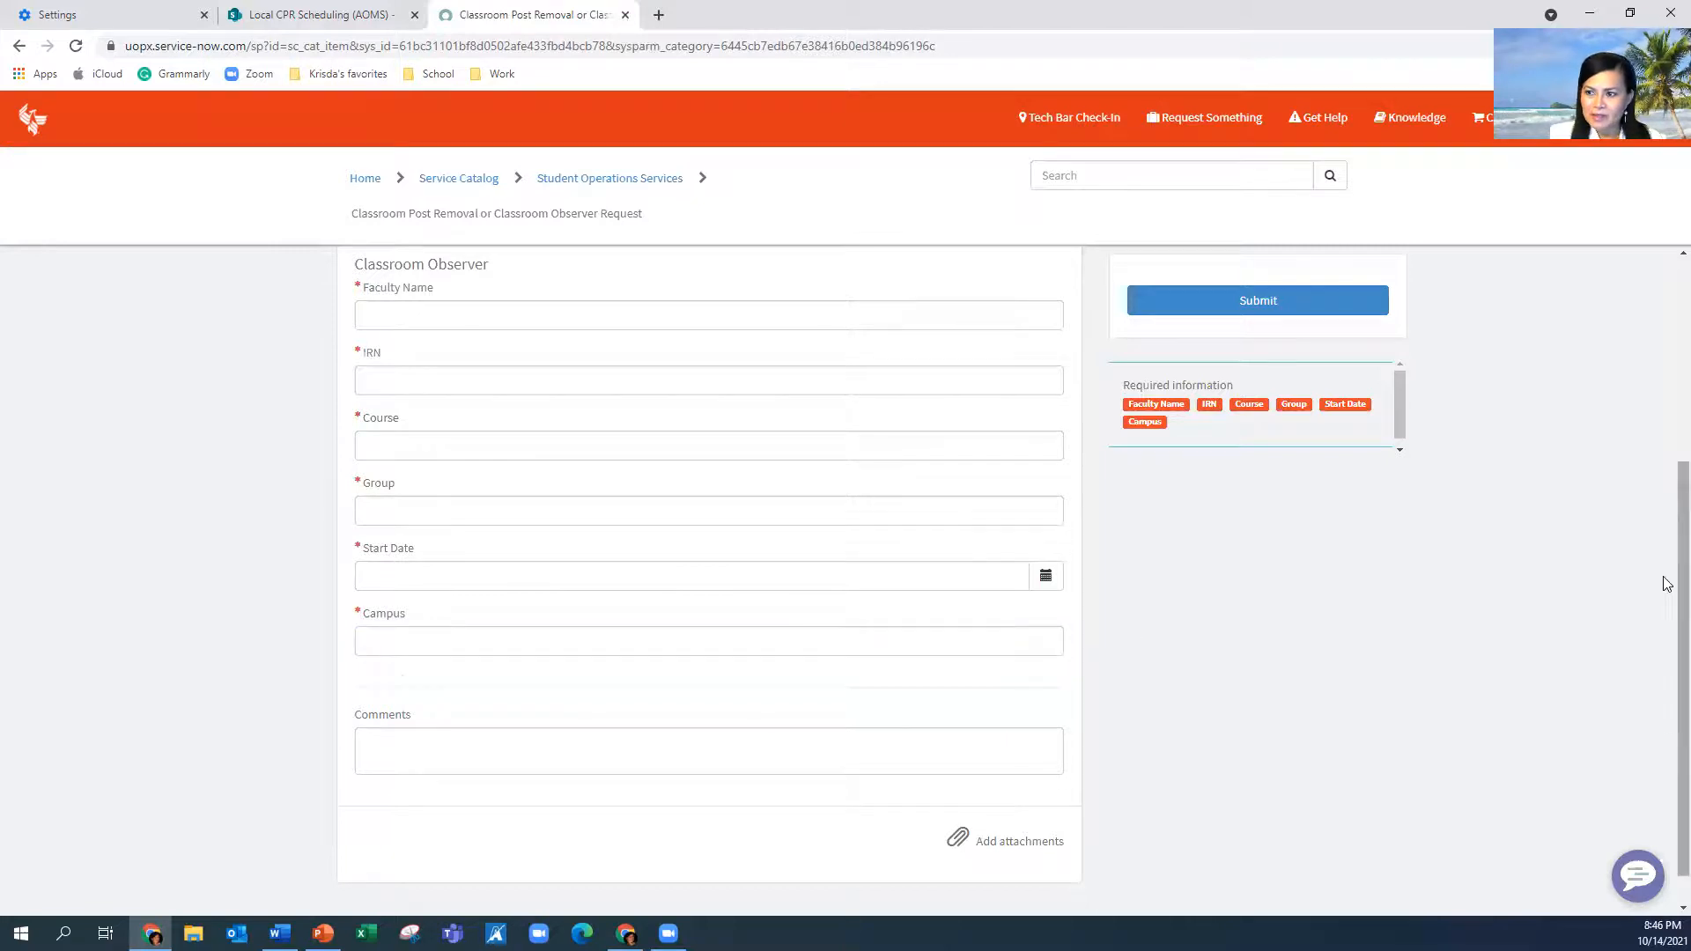
{"action": "scroll", "coordinate": [1664, 616], "scroll_direction": "down", "scroll_amount": 1}
{"action": "left_click", "coordinate": [907, 702]}
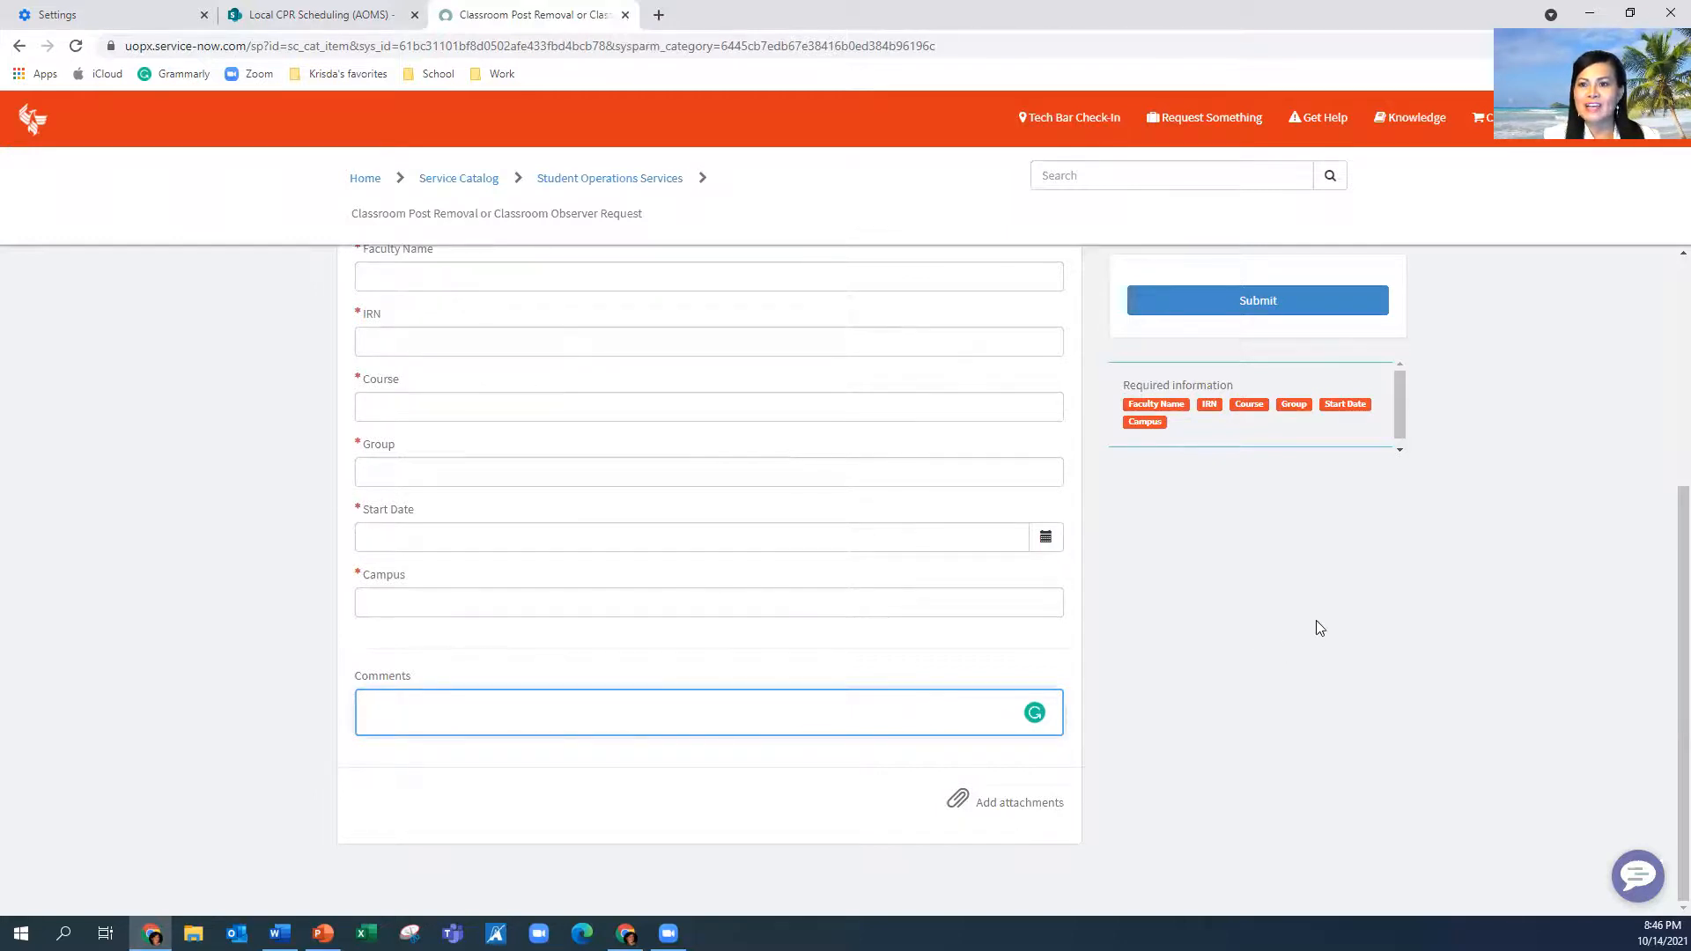
{"action": "left_click", "coordinate": [1667, 659]}
{"action": "scroll", "coordinate": [1667, 659], "scroll_direction": "up", "scroll_amount": 4}
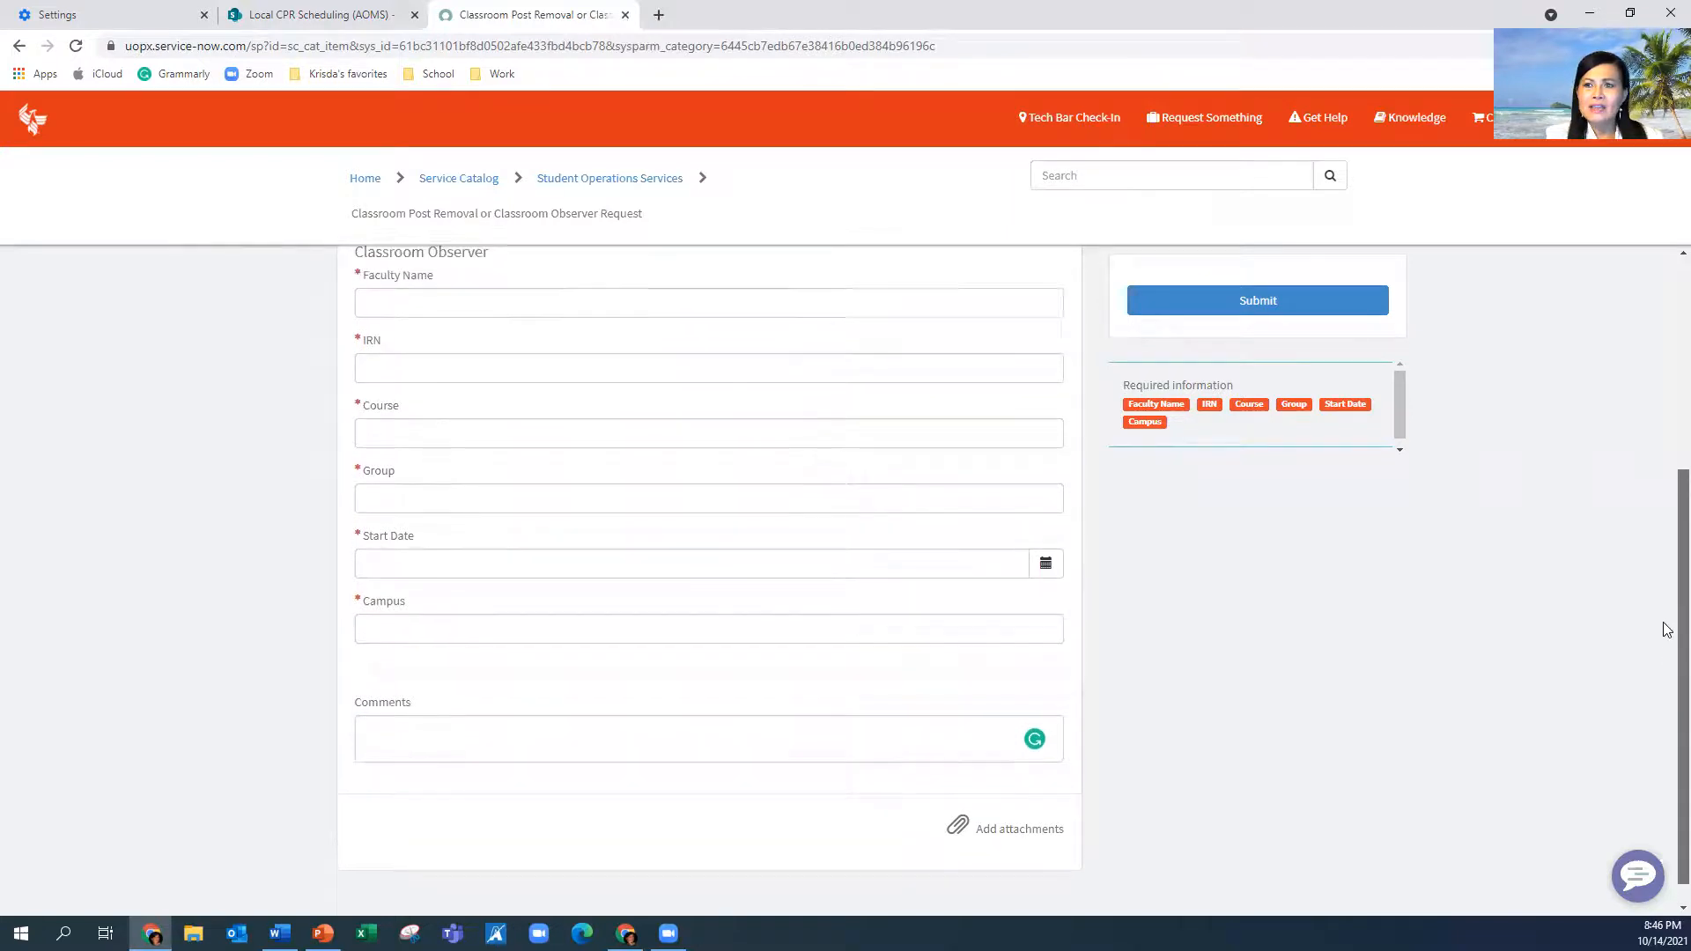
{"action": "scroll", "coordinate": [1651, 396], "scroll_direction": "up", "scroll_amount": 1}
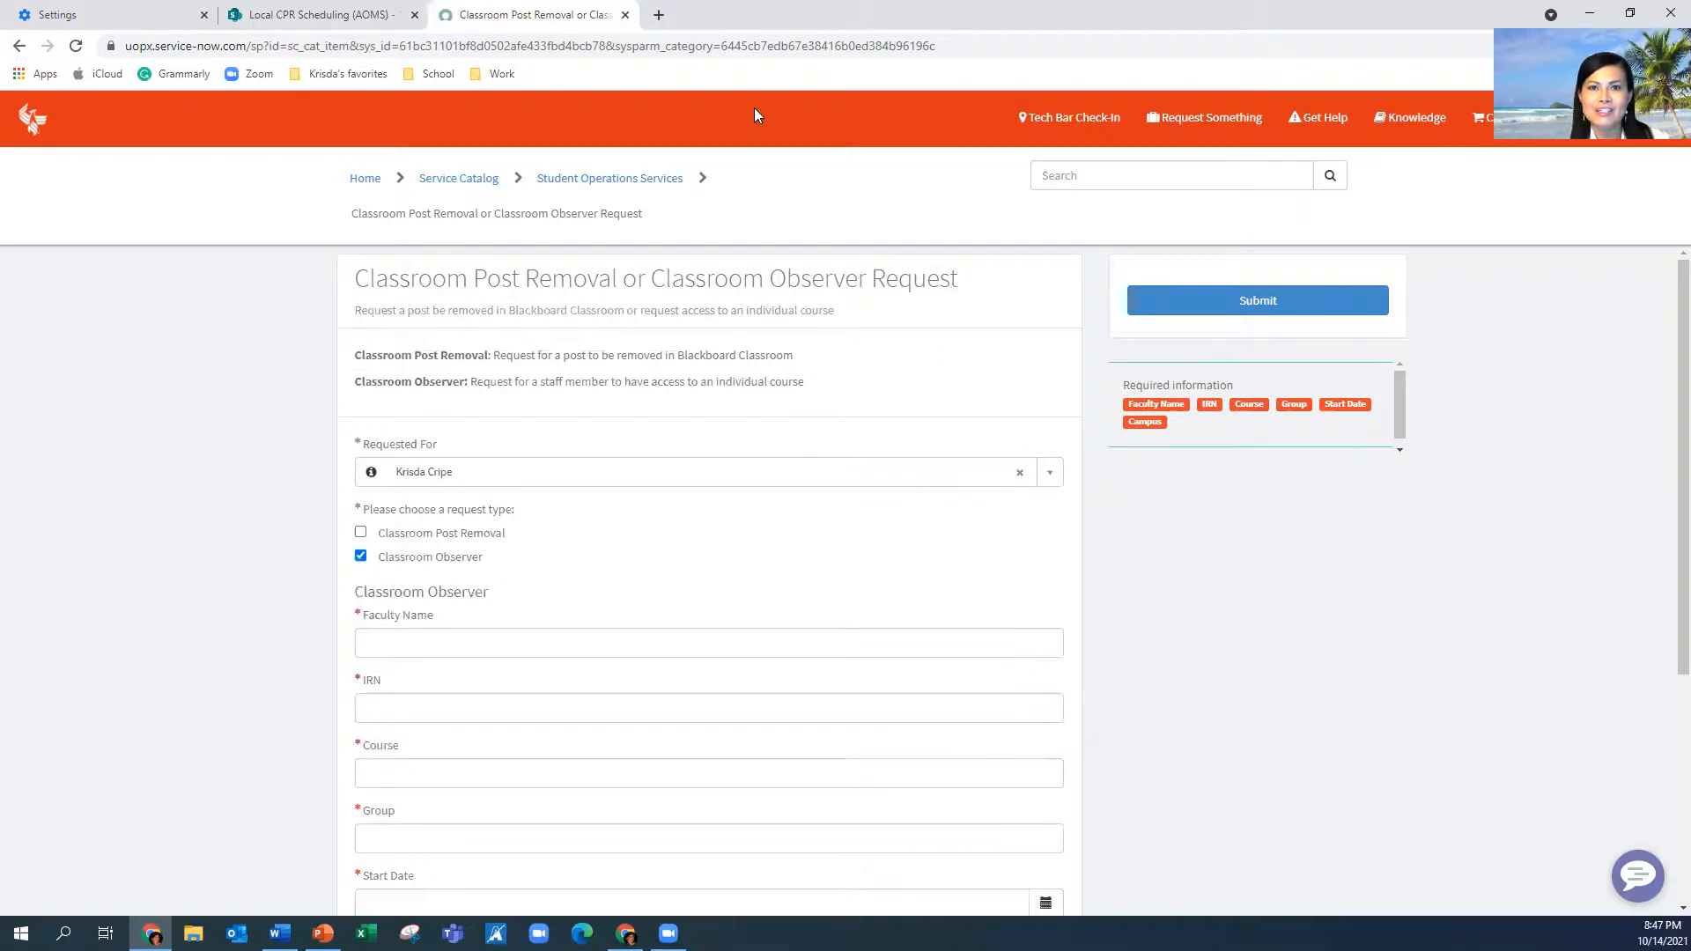
Open the School > LFAC > BB Course bookmark in a new tab
{"action": "left_click", "coordinate": [658, 15]}
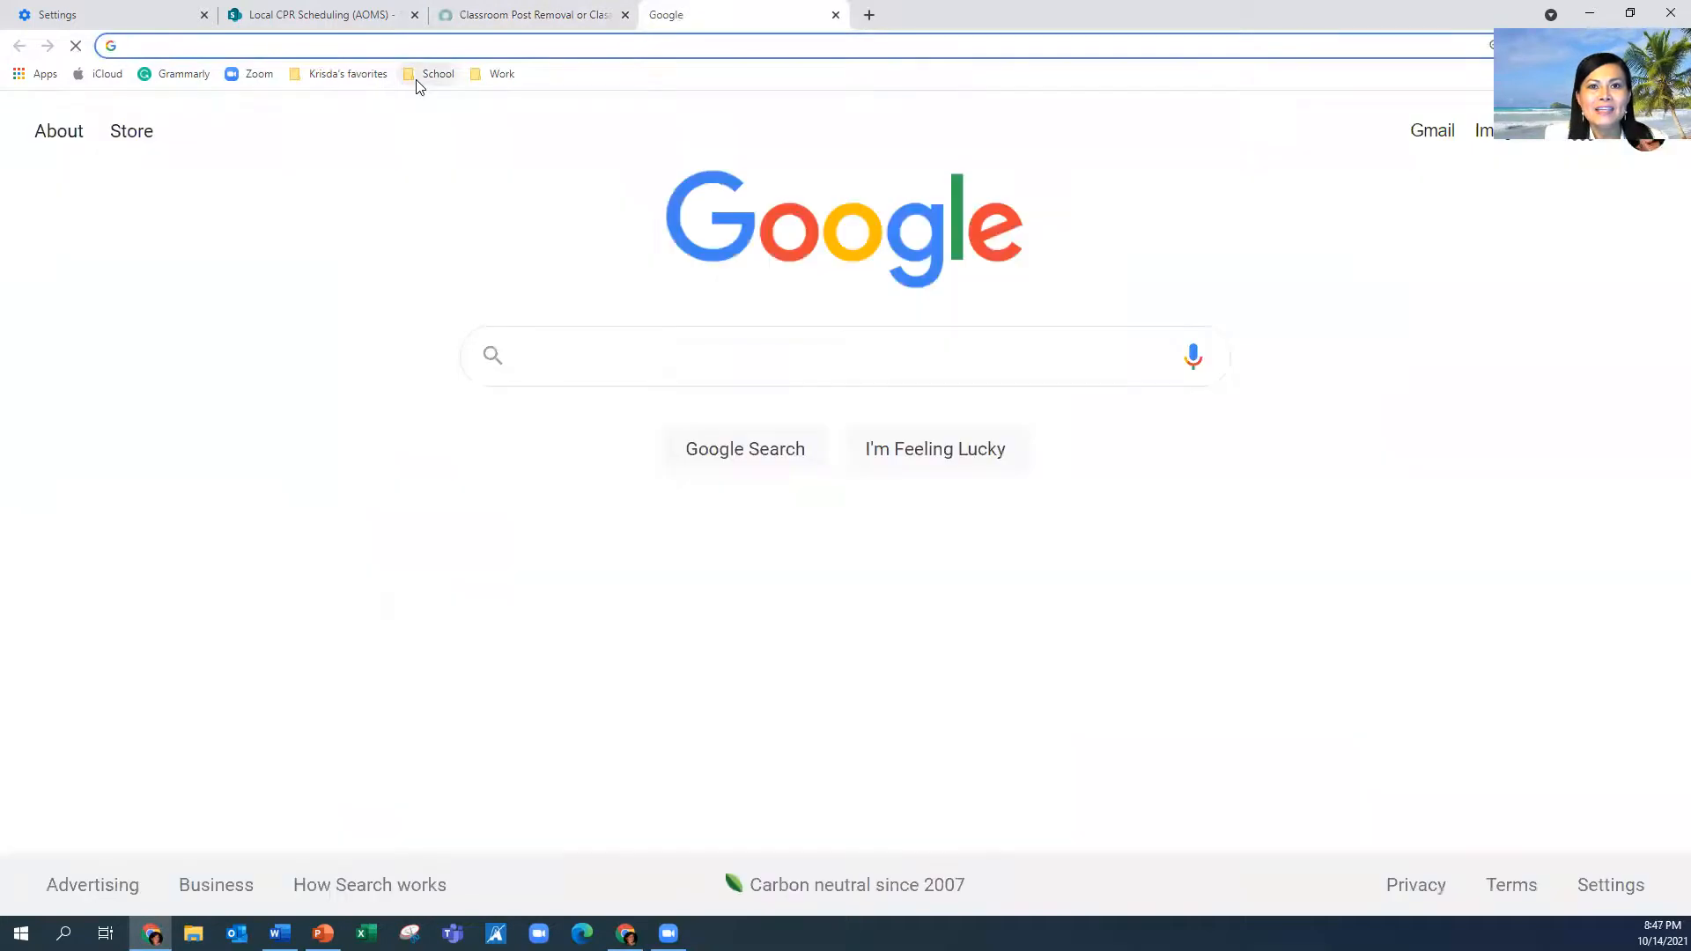
{"action": "left_click", "coordinate": [424, 75]}
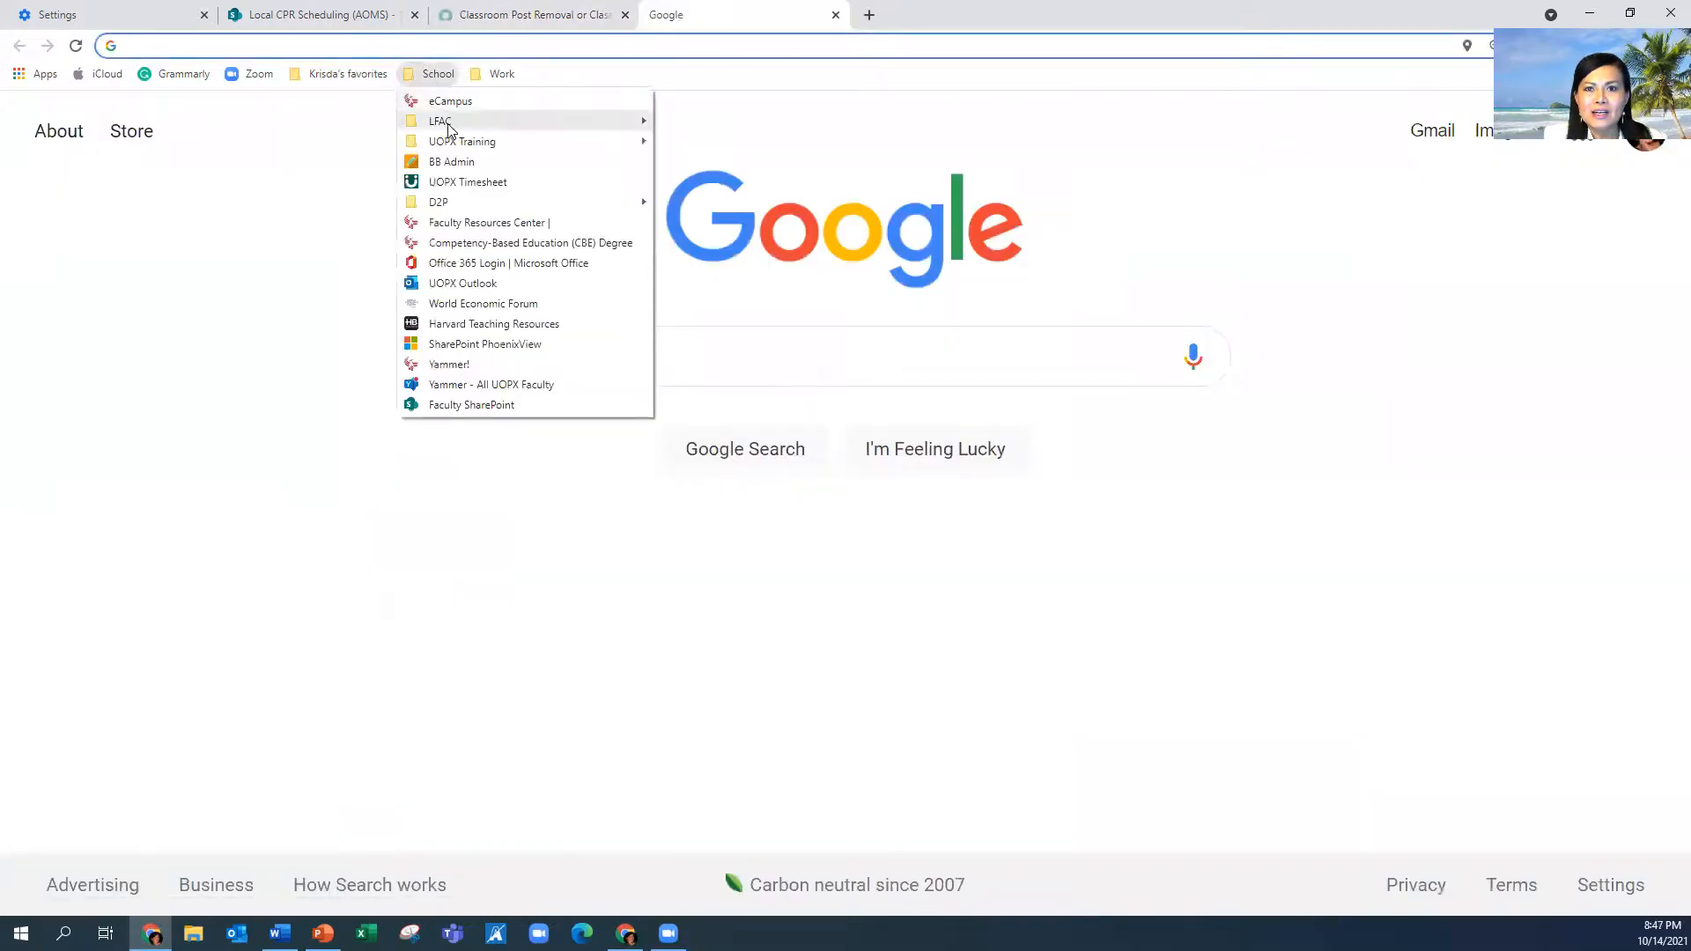
{"action": "mouse_move", "coordinate": [568, 140]}
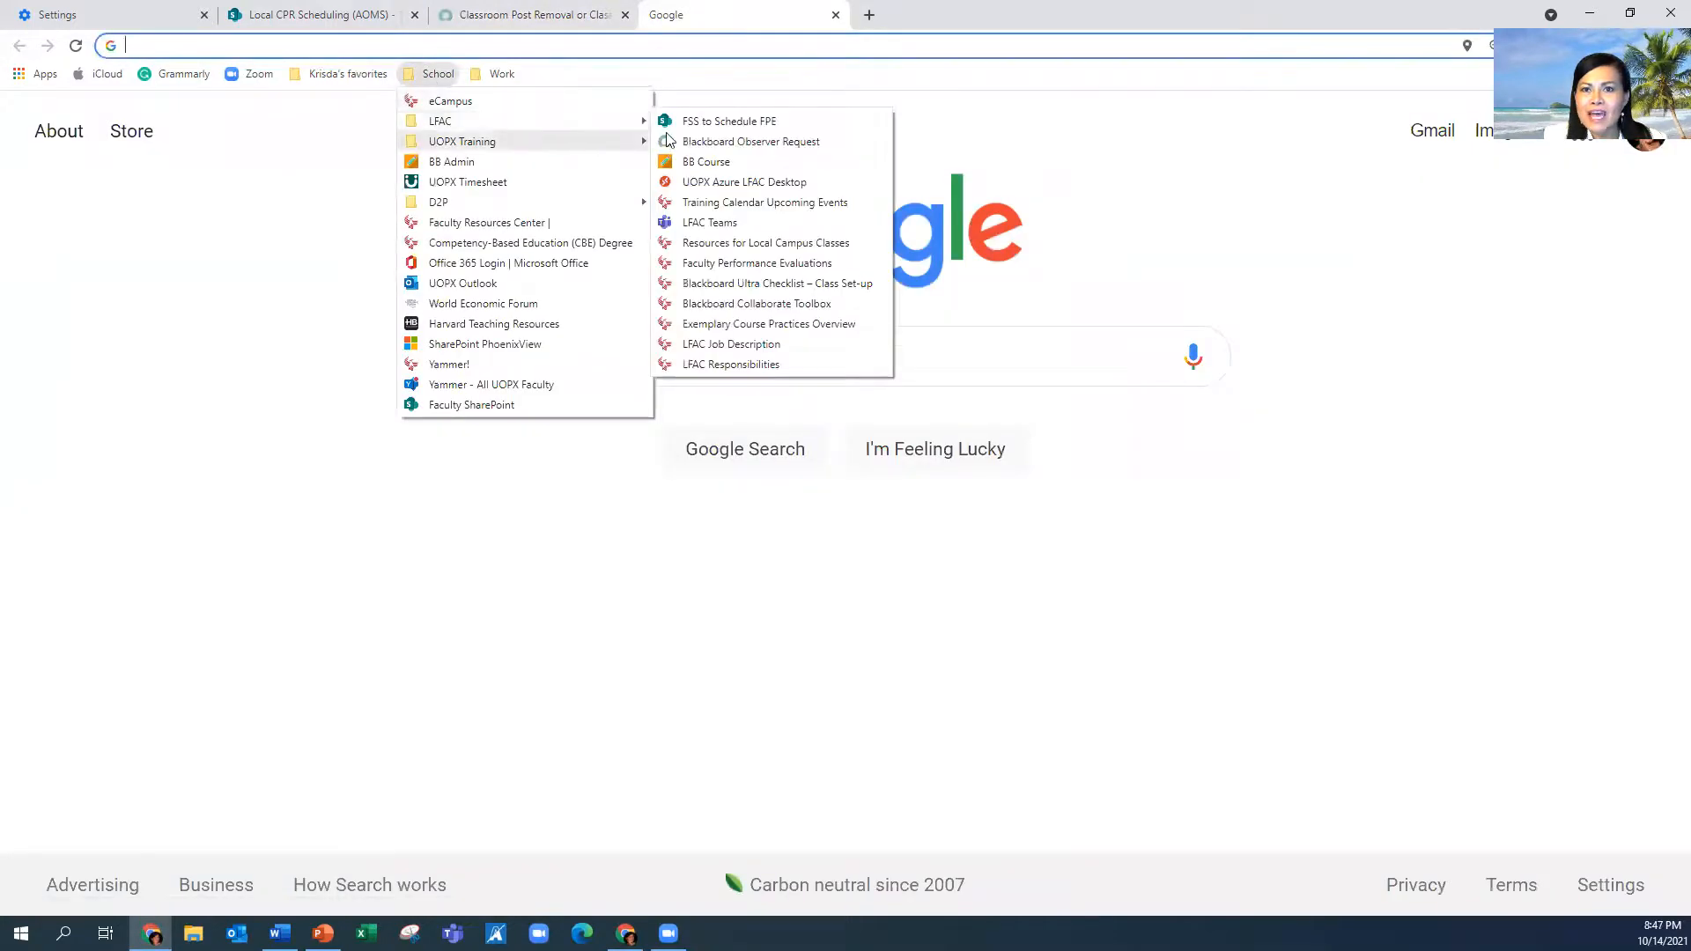
{"action": "left_click", "coordinate": [711, 164]}
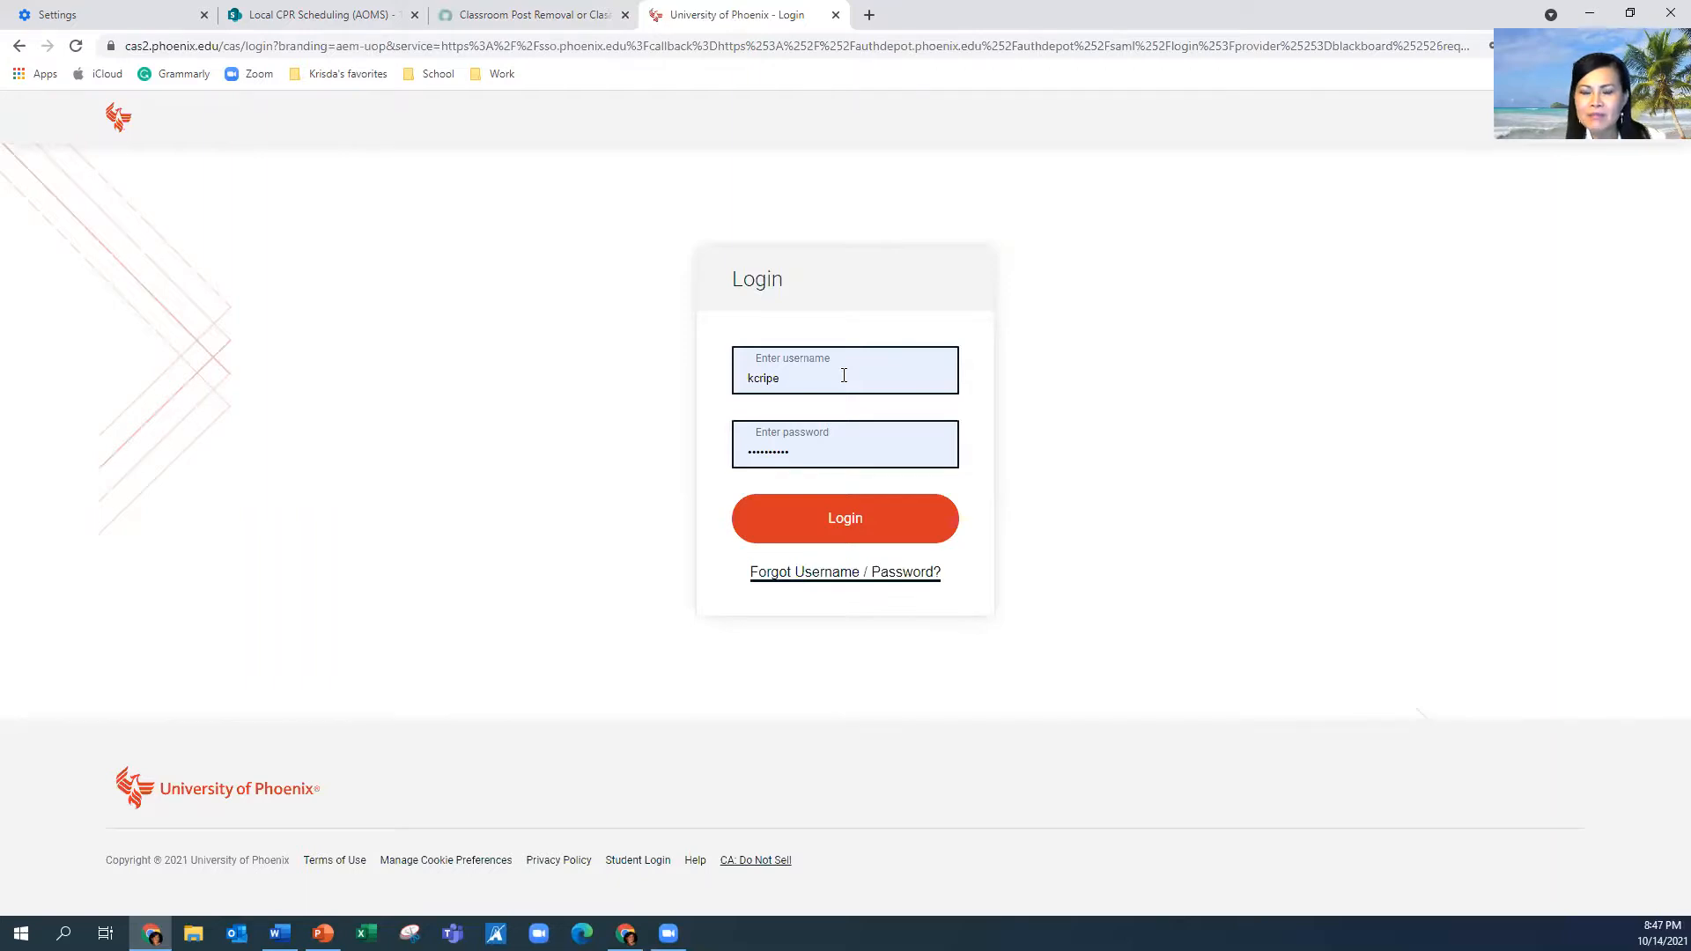
Log in to Blackboard, search courses for BIS/221, and bring up the PowerPoint FPE steps slide
{"action": "left_click", "coordinate": [844, 526]}
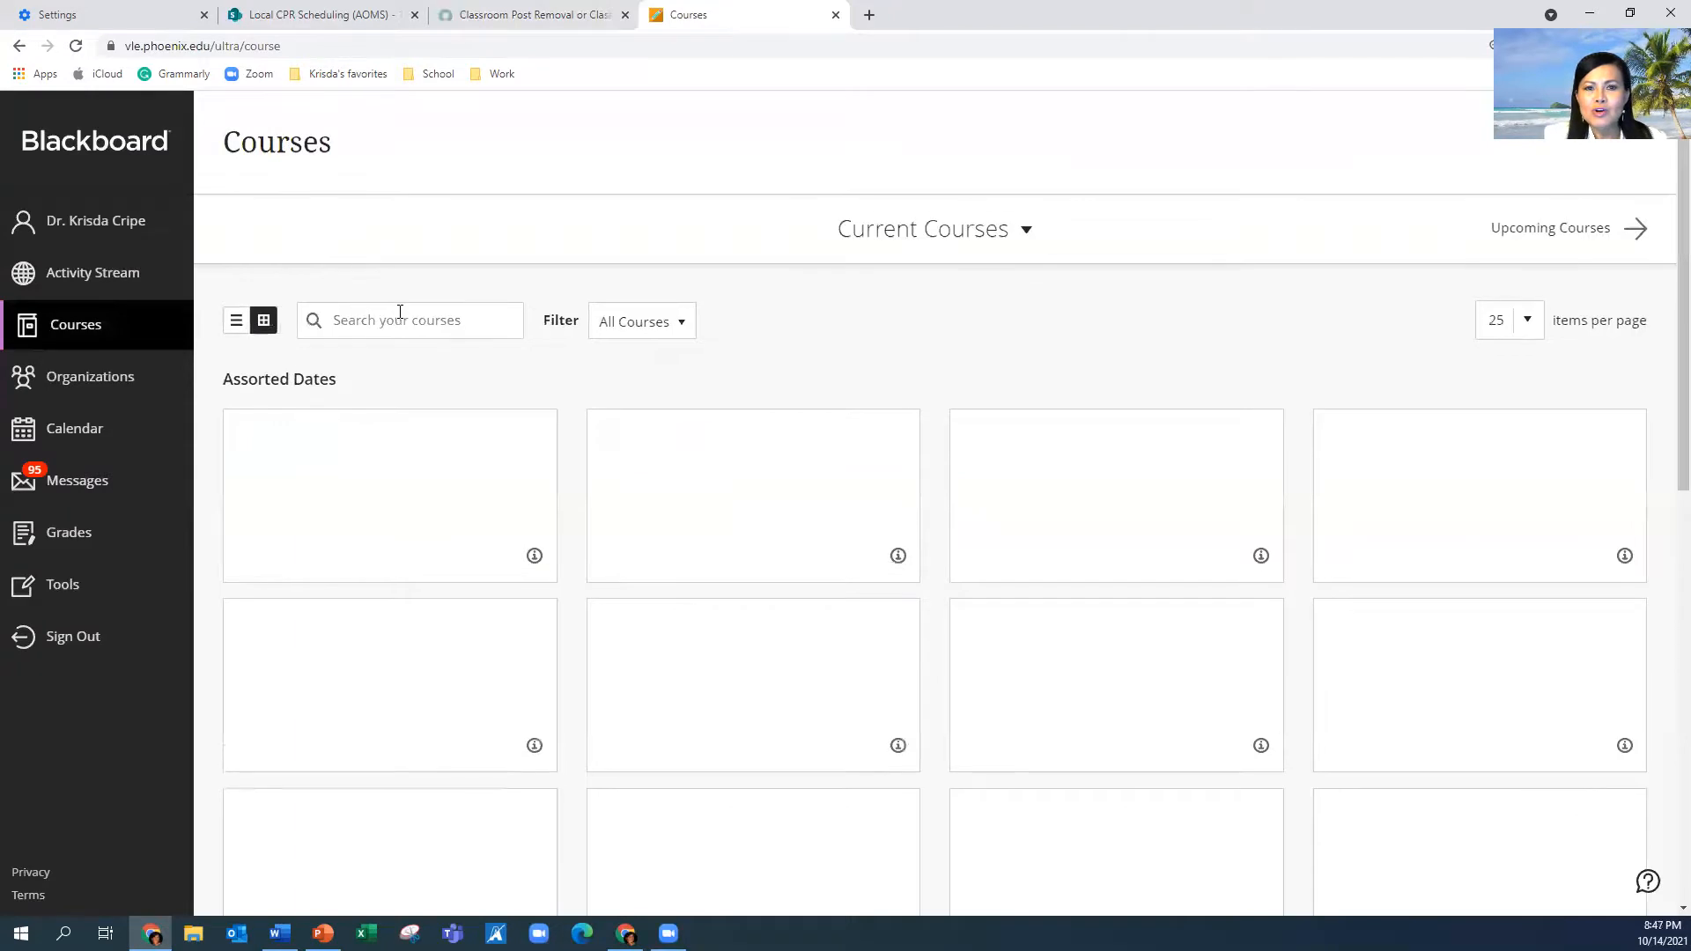
{"action": "left_click", "coordinate": [400, 317]}
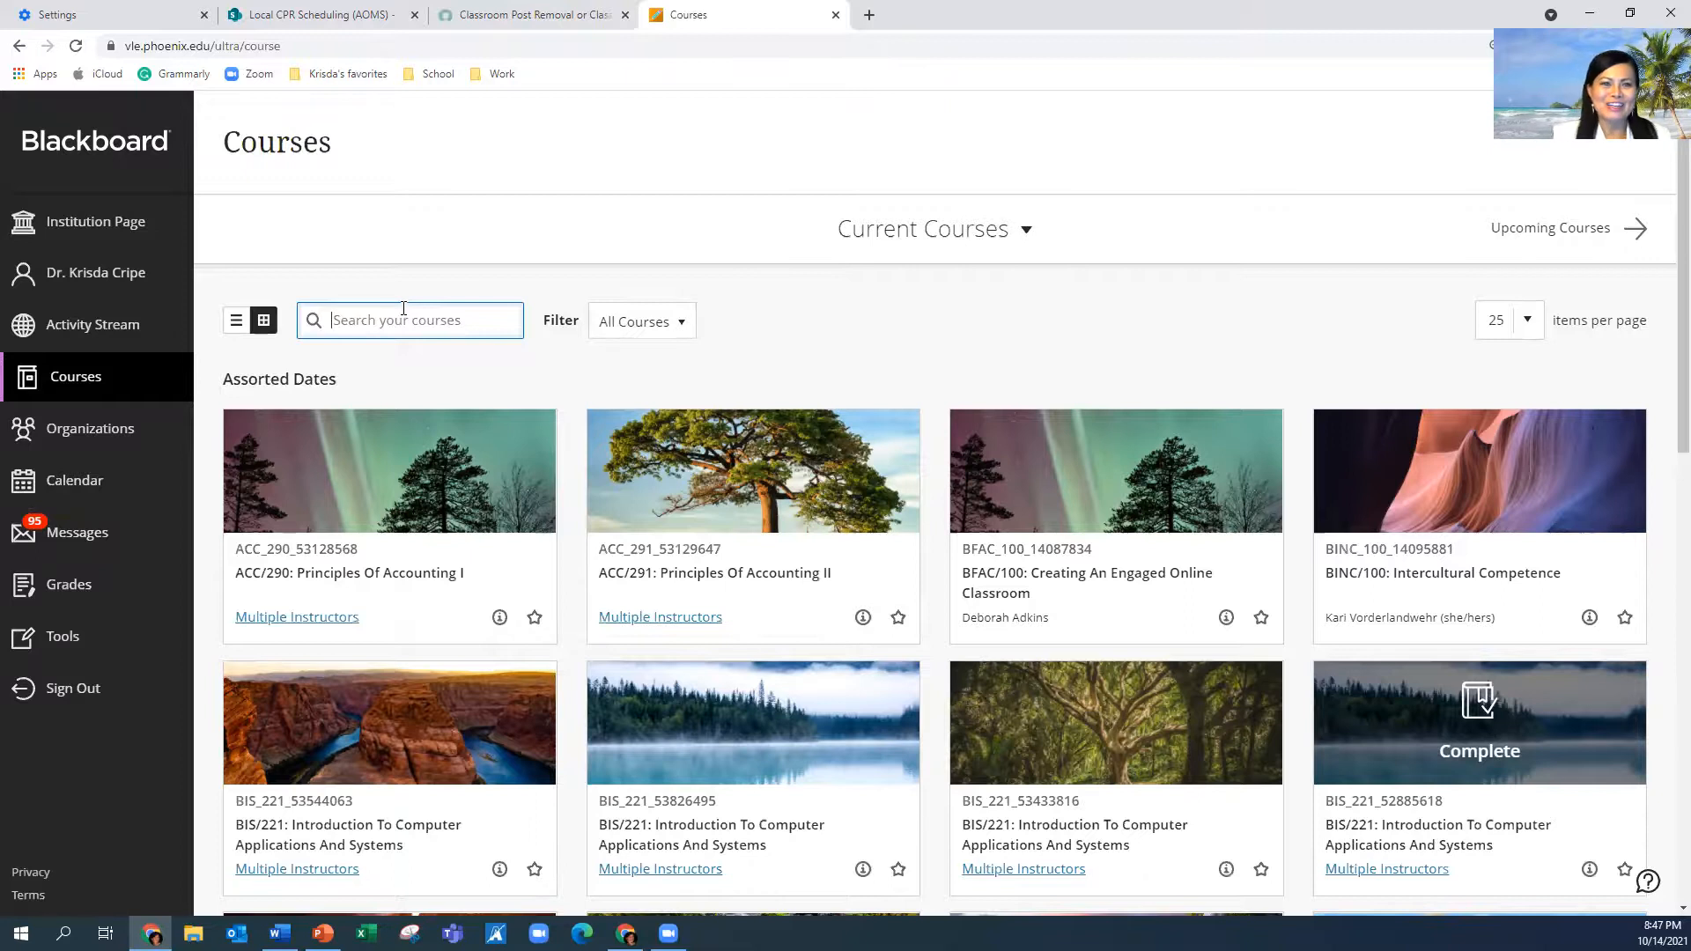
{"action": "type", "text": "B"}
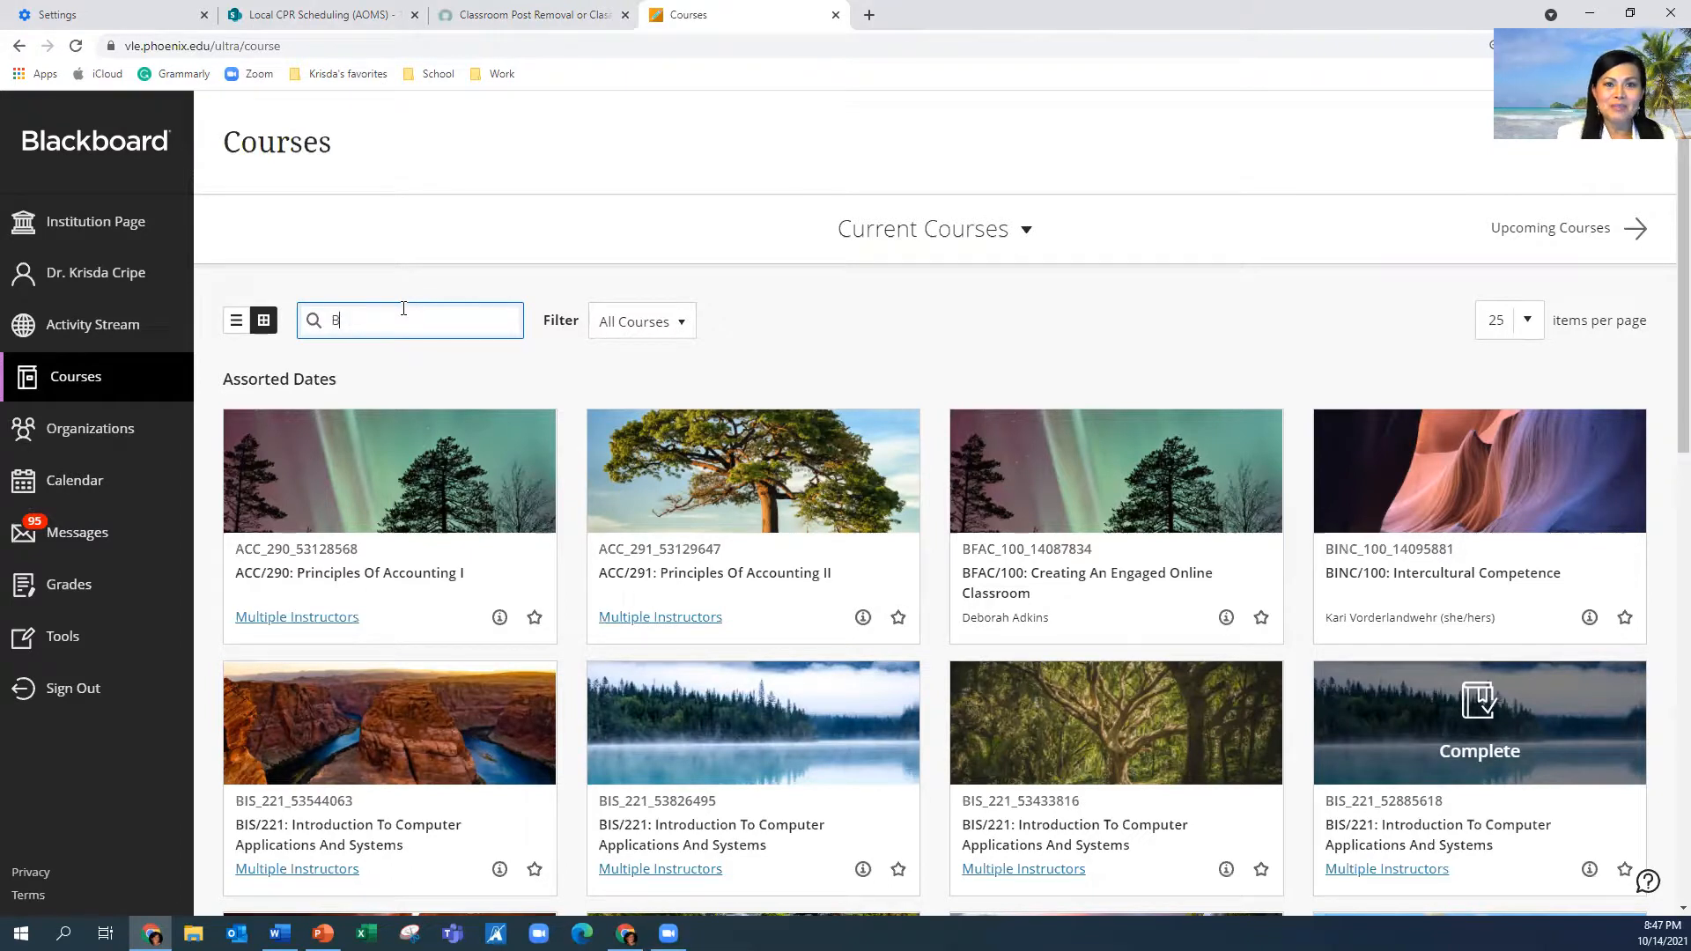
{"action": "type", "text": "IS/221"}
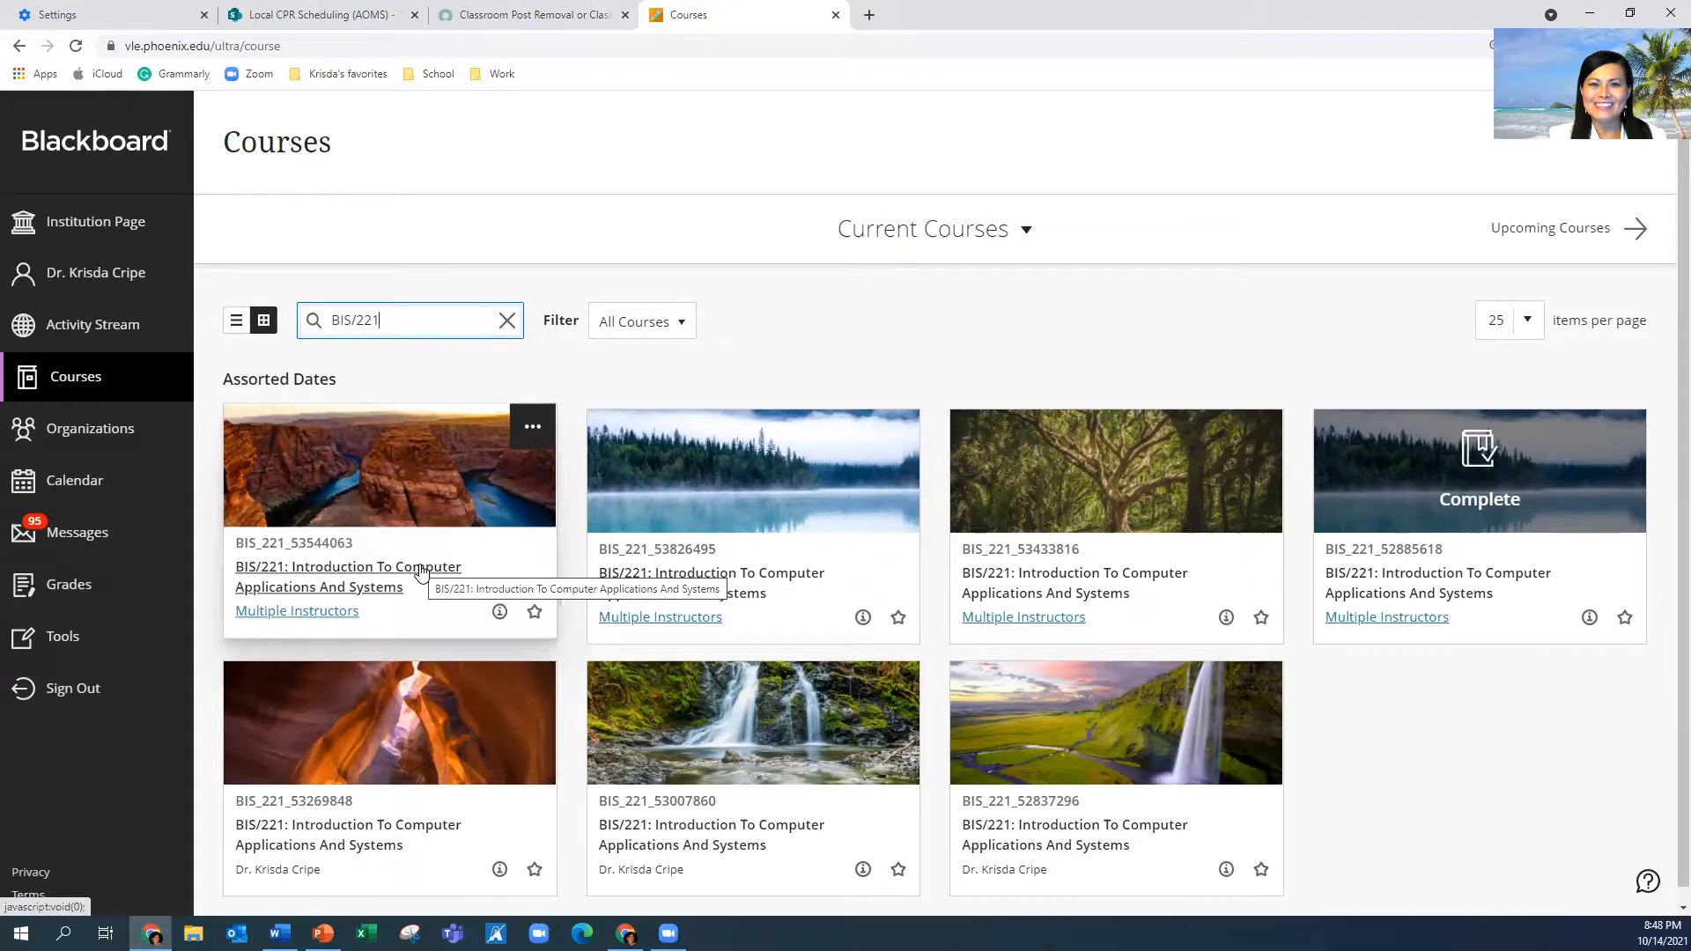
{"action": "left_click", "coordinate": [323, 933]}
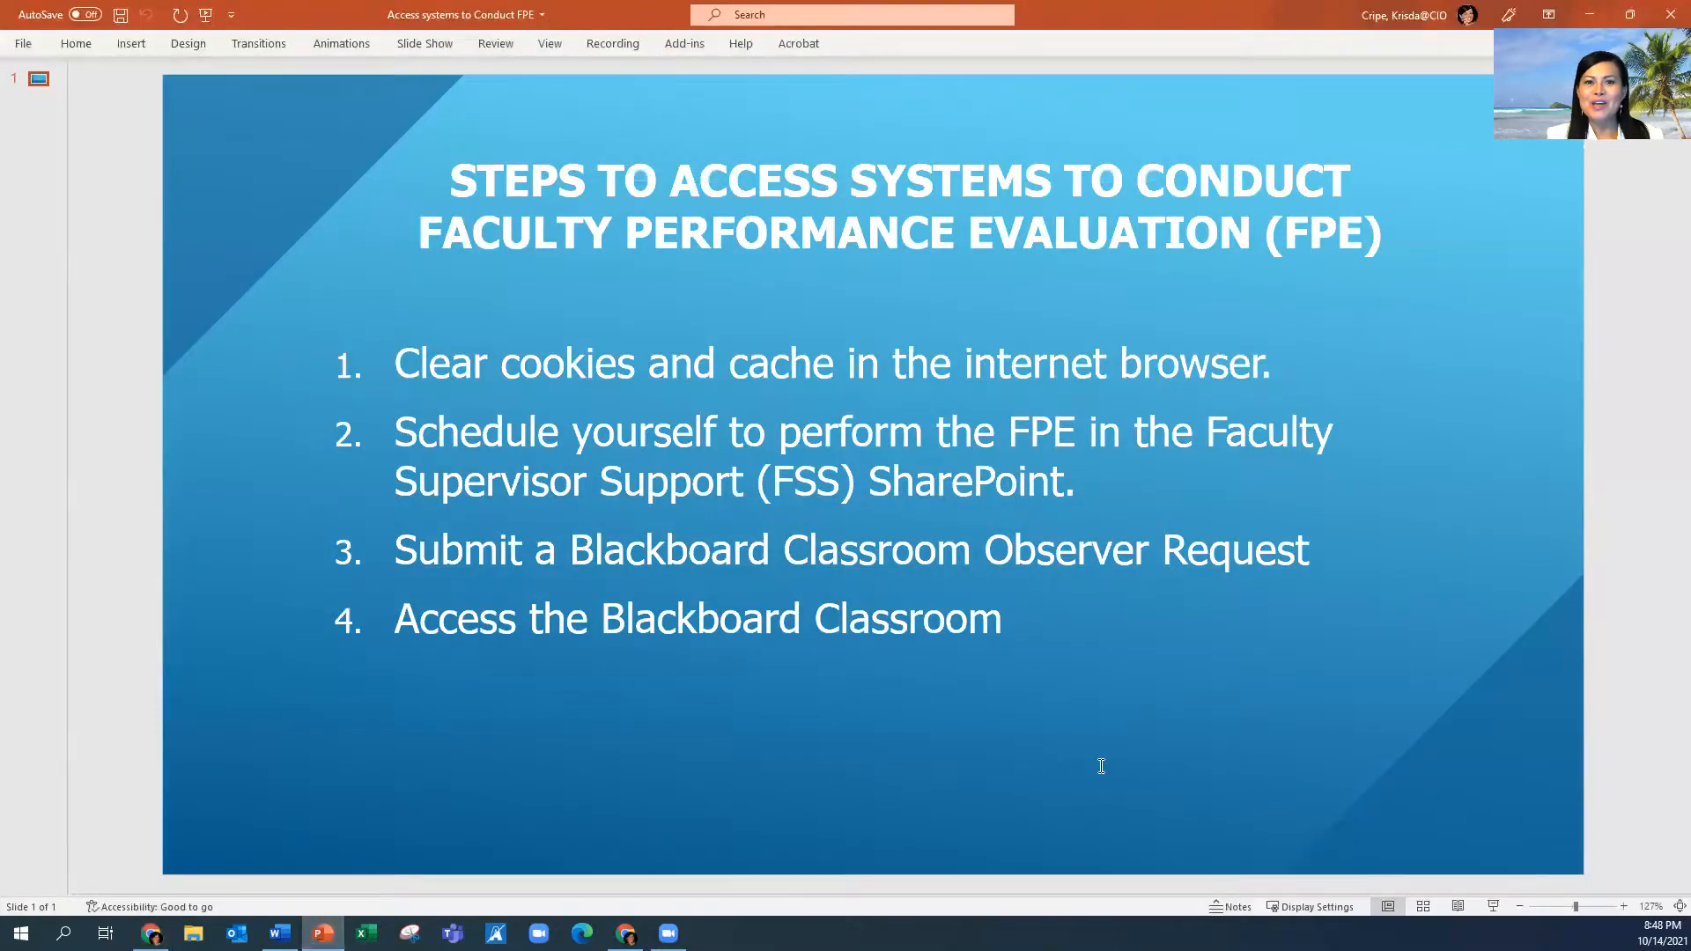